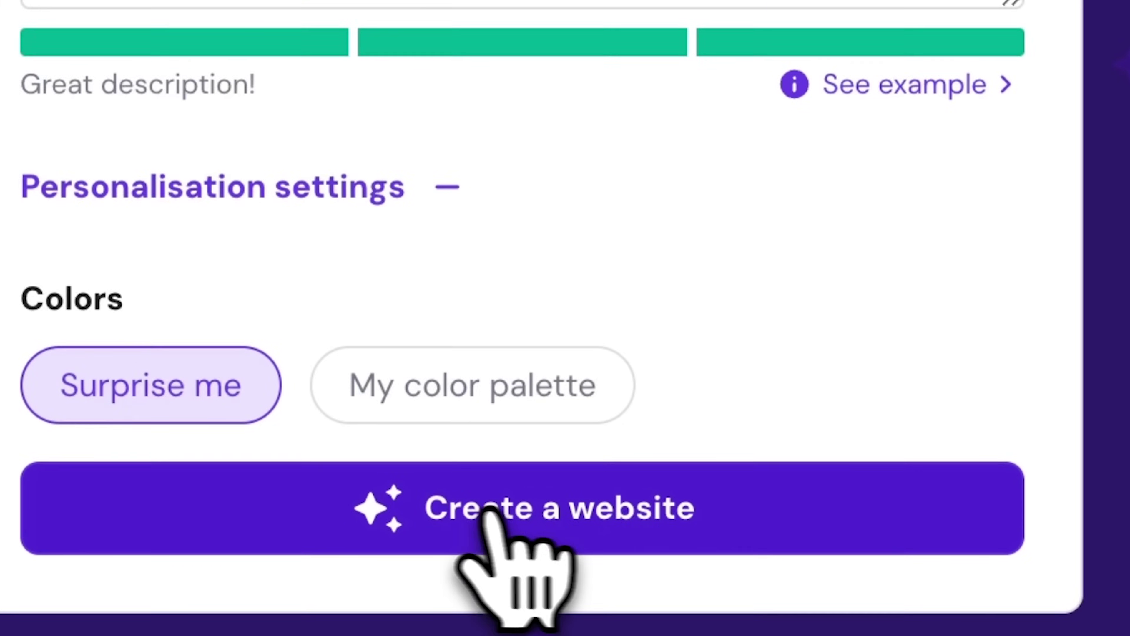
Generate the website with surprise colors, look over its home page, and open it for editing
{"action": "left_click", "coordinate": [489, 510]}
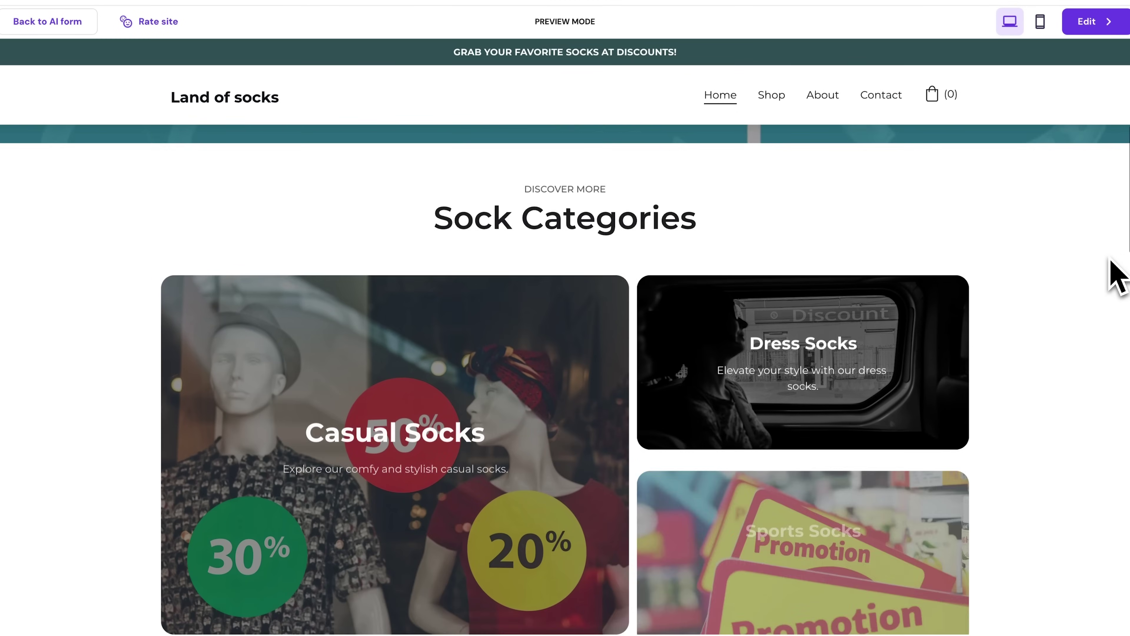
{"action": "scroll", "coordinate": [1112, 273], "scroll_direction": "down", "scroll_amount": 5}
{"action": "scroll", "coordinate": [1117, 276], "scroll_direction": "down", "scroll_amount": 5}
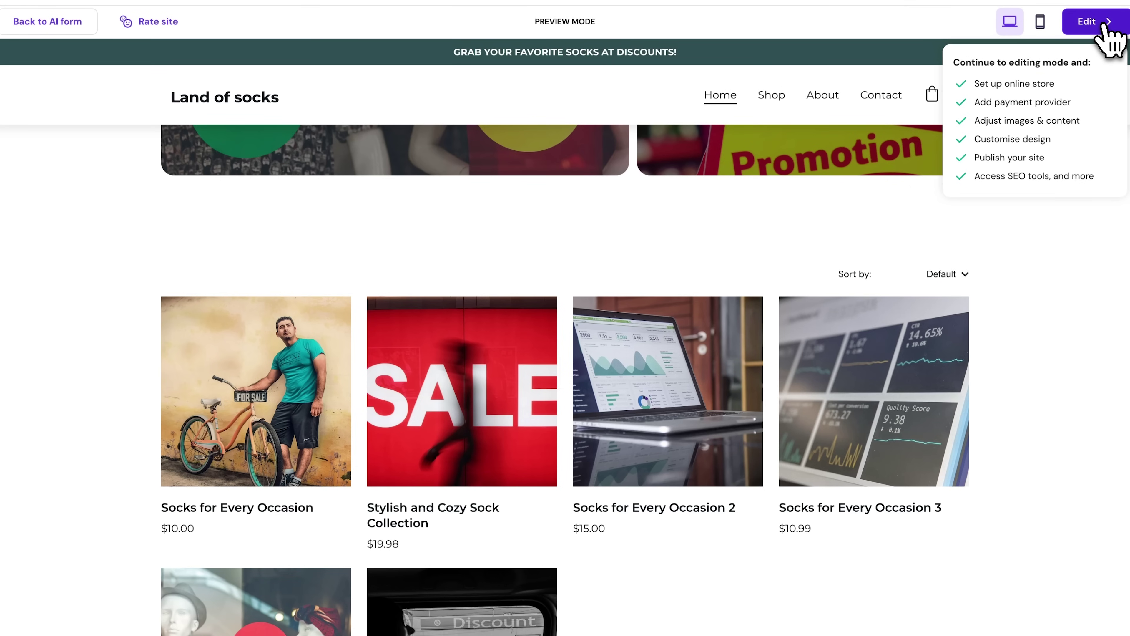
{"action": "left_click", "coordinate": [1109, 39]}
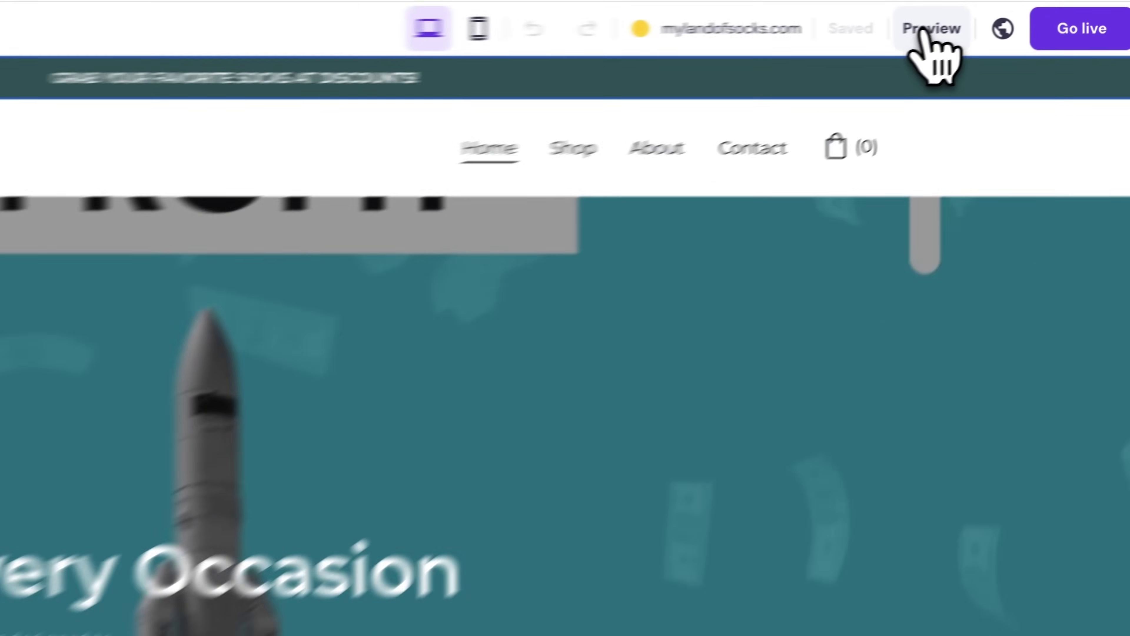
Preview the site, check the home page's mobile layout, and return to the desktop layout
{"action": "left_click", "coordinate": [930, 29]}
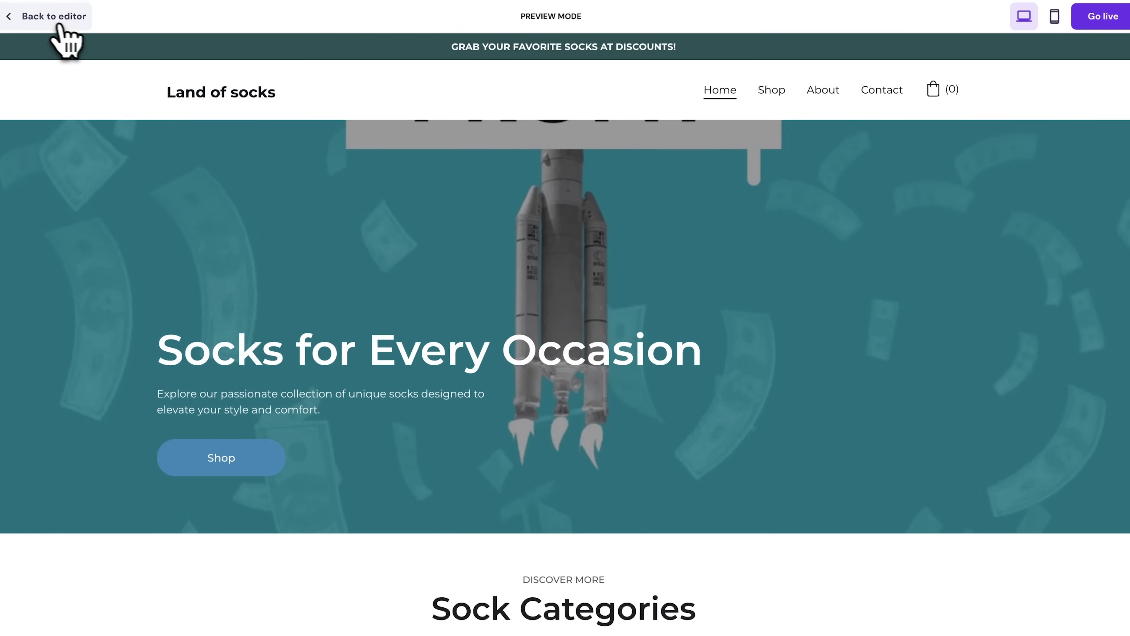
{"action": "left_click", "coordinate": [52, 18]}
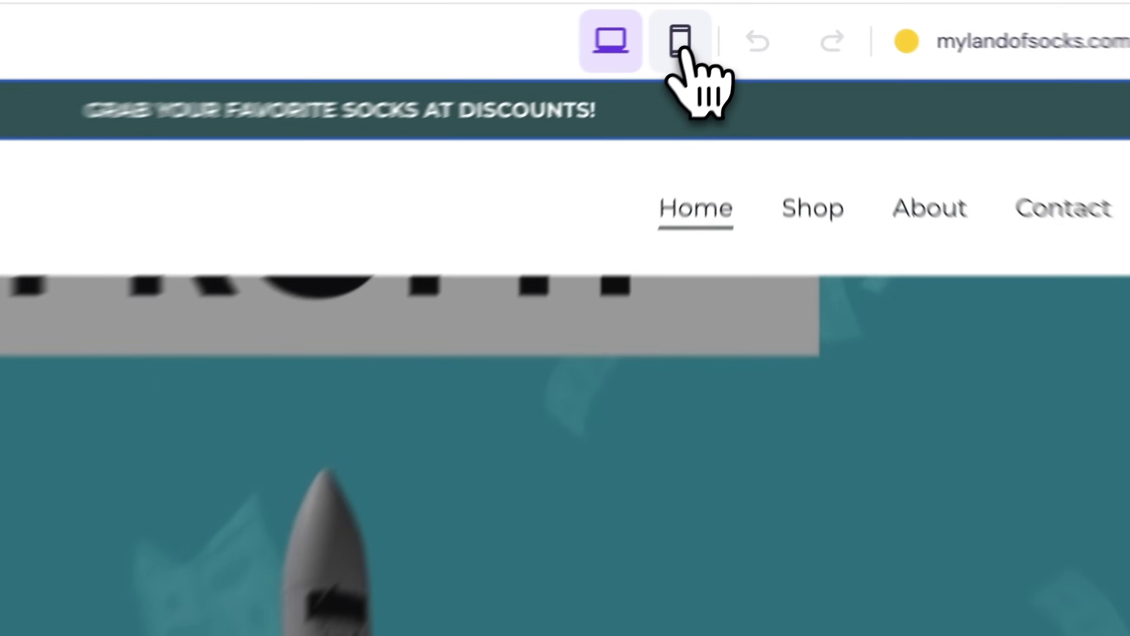
{"action": "left_click", "coordinate": [681, 49]}
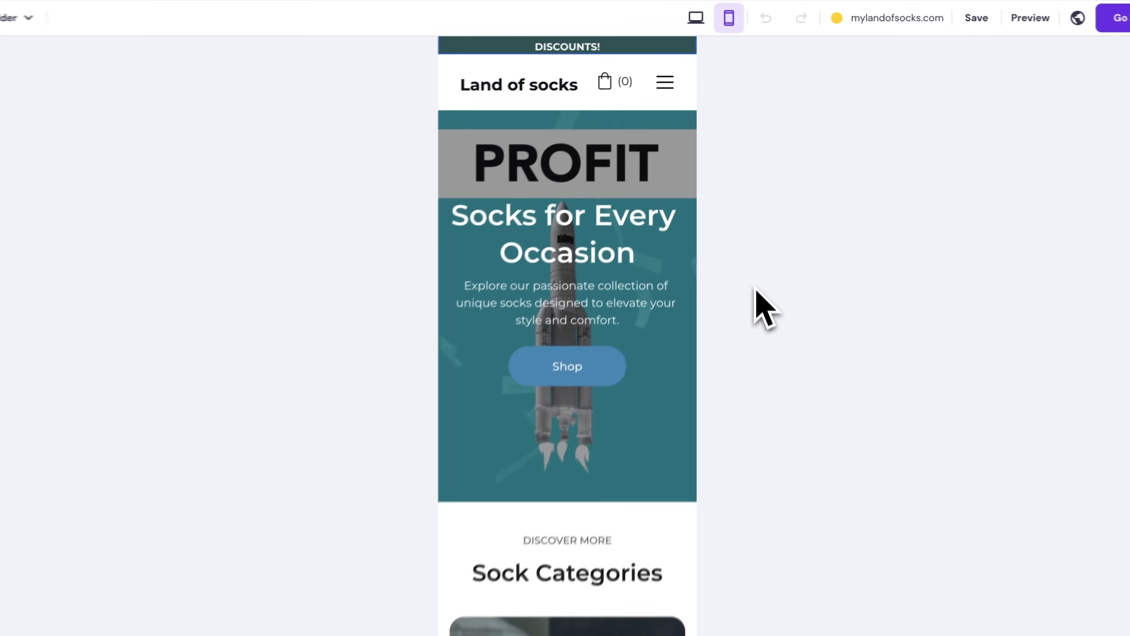
{"action": "scroll", "coordinate": [760, 292], "scroll_direction": "down", "scroll_amount": 5}
{"action": "scroll", "coordinate": [759, 288], "scroll_direction": "down", "scroll_amount": 8}
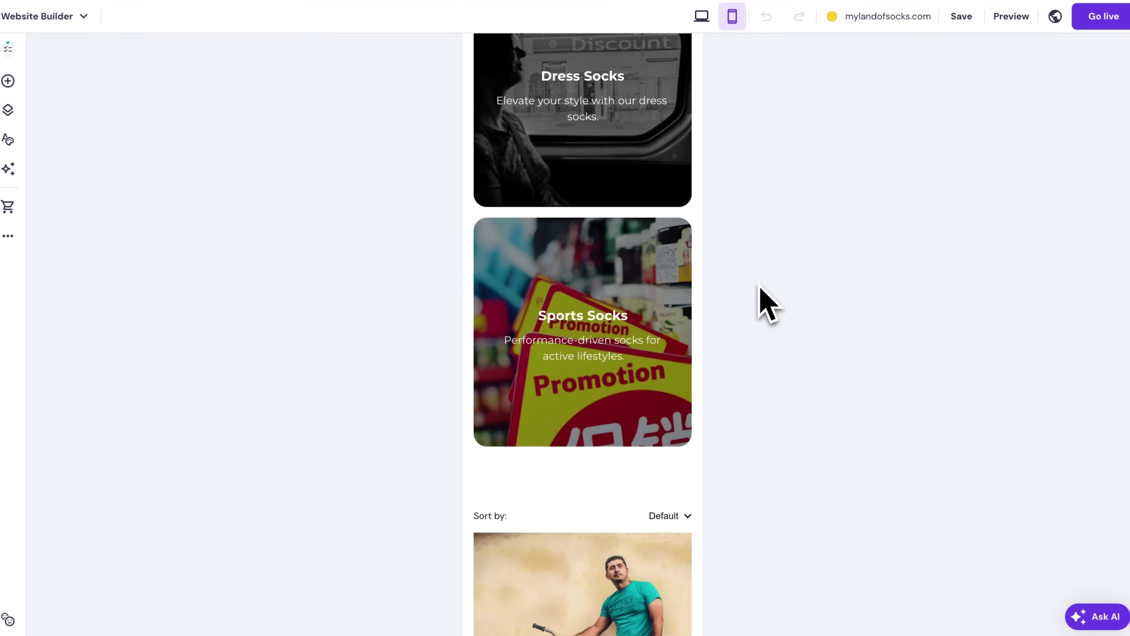
{"action": "scroll", "coordinate": [760, 288], "scroll_direction": "up", "scroll_amount": 8}
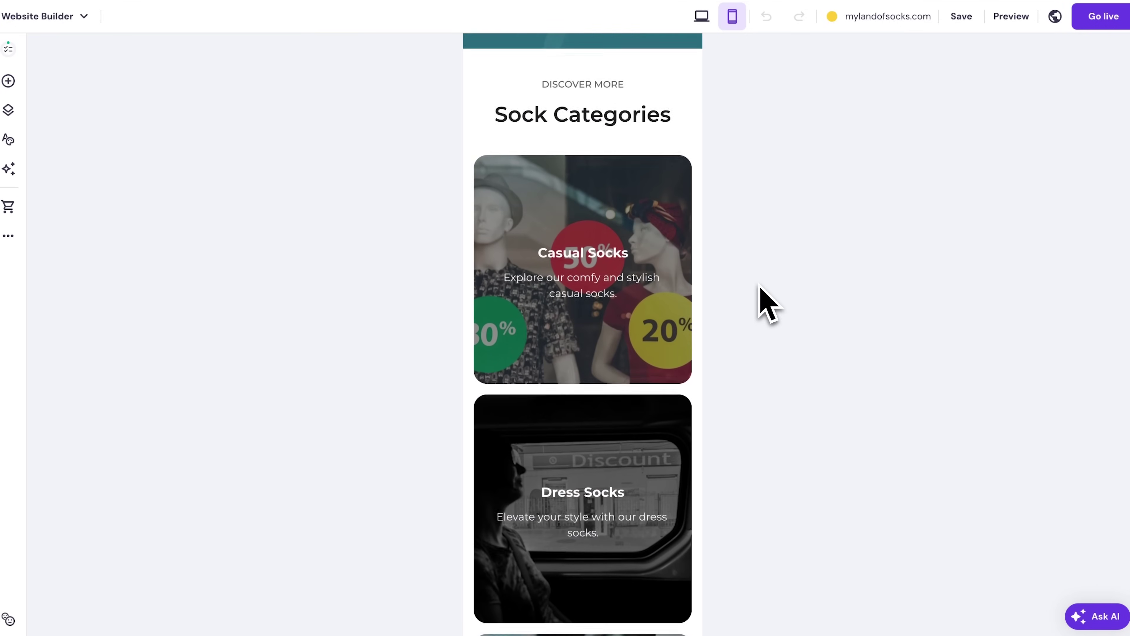
{"action": "scroll", "coordinate": [759, 290], "scroll_direction": "up", "scroll_amount": 10}
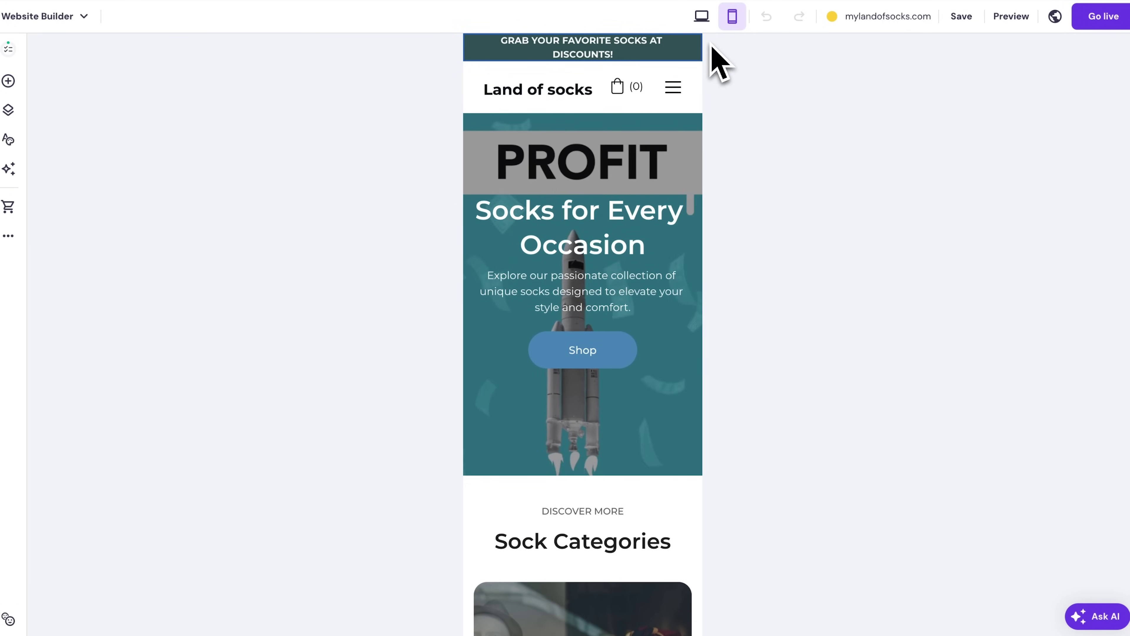
{"action": "left_click", "coordinate": [702, 17]}
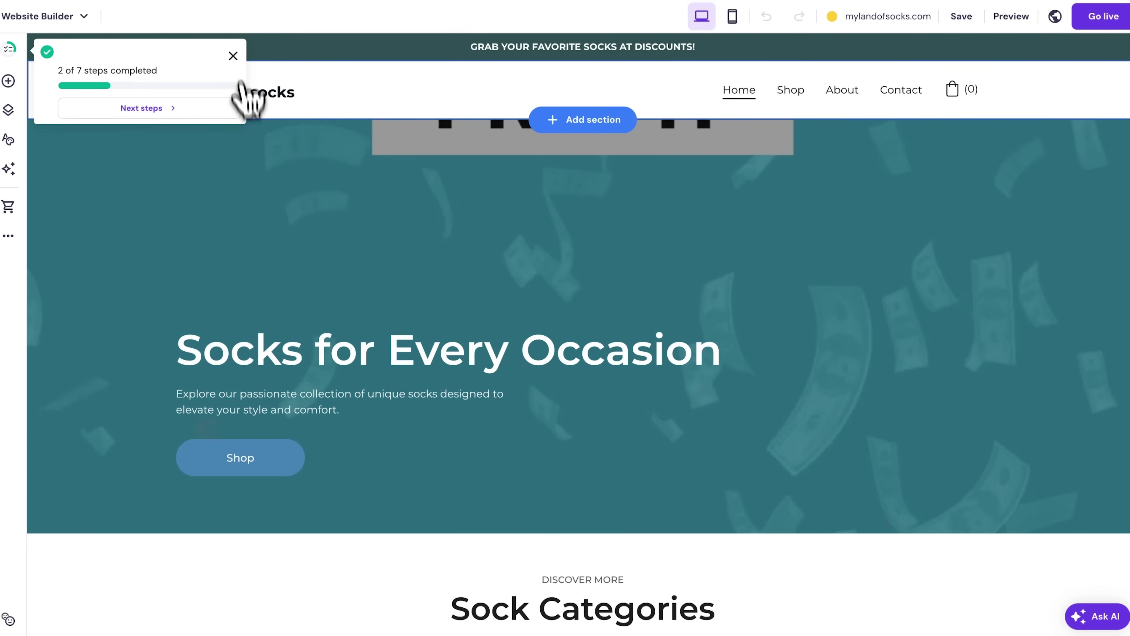
{"action": "left_click", "coordinate": [289, 348]}
{"action": "mouse_move", "coordinate": [289, 348]}
{"action": "left_mouse_down"}
{"action": "mouse_move", "coordinate": [373, 245]}
{"action": "mouse_move", "coordinate": [316, 363]}
{"action": "mouse_move", "coordinate": [368, 334]}
{"action": "mouse_move", "coordinate": [307, 352]}
{"action": "left_mouse_up"}
{"action": "key", "text": "ctrl+z"}
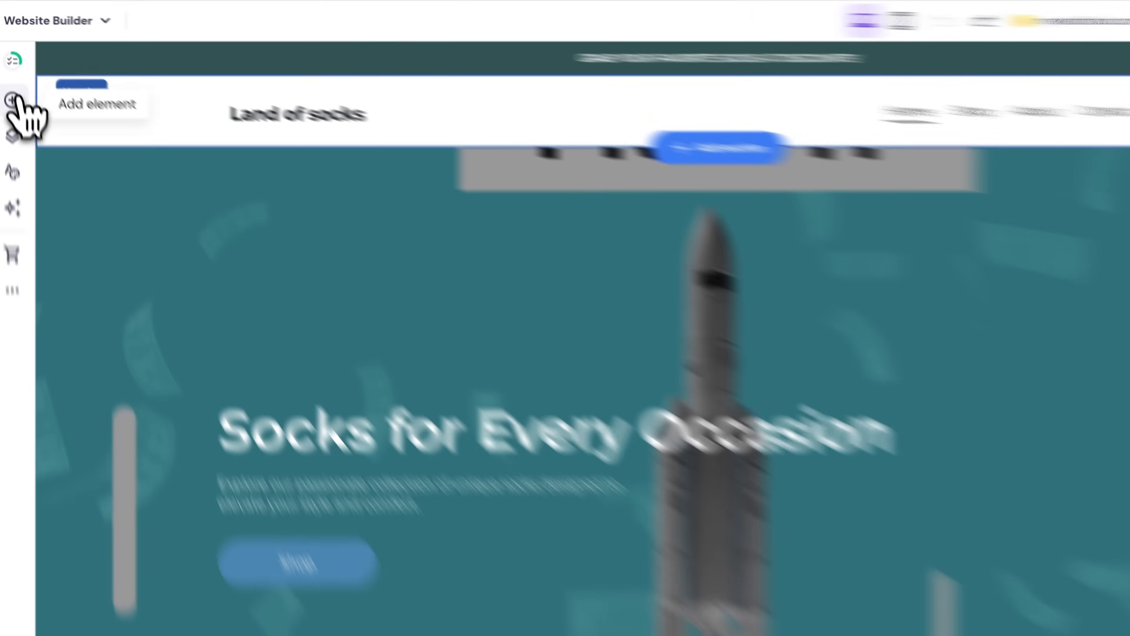
Generate a new blog page with AI, described as a place to share tips on how to style socks
{"action": "left_click", "coordinate": [8, 81]}
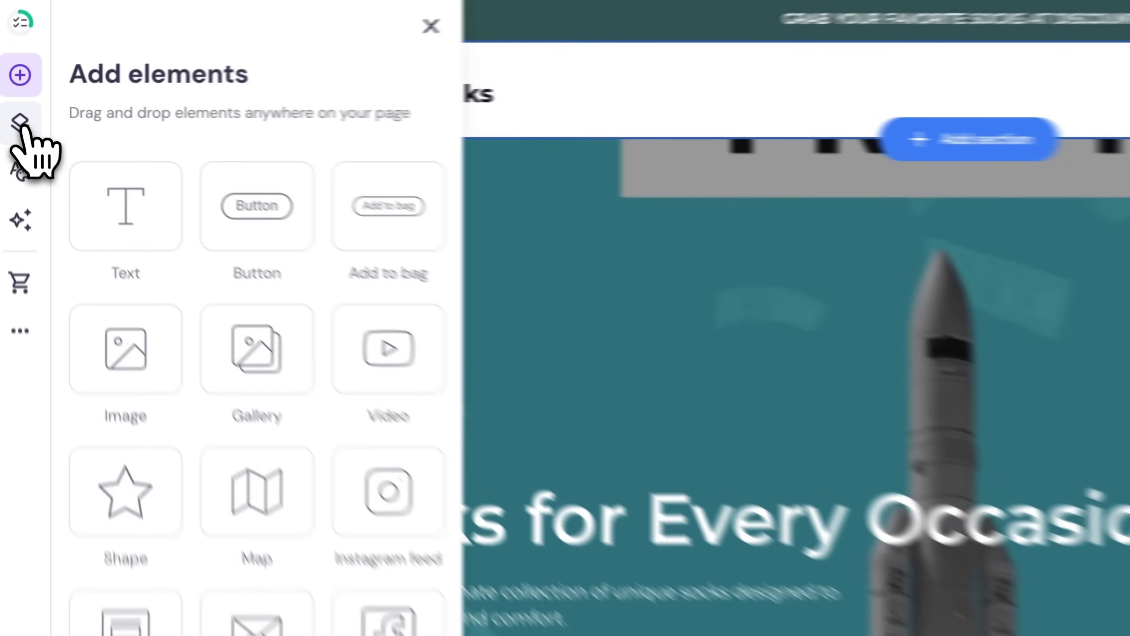
{"action": "left_click", "coordinate": [9, 111]}
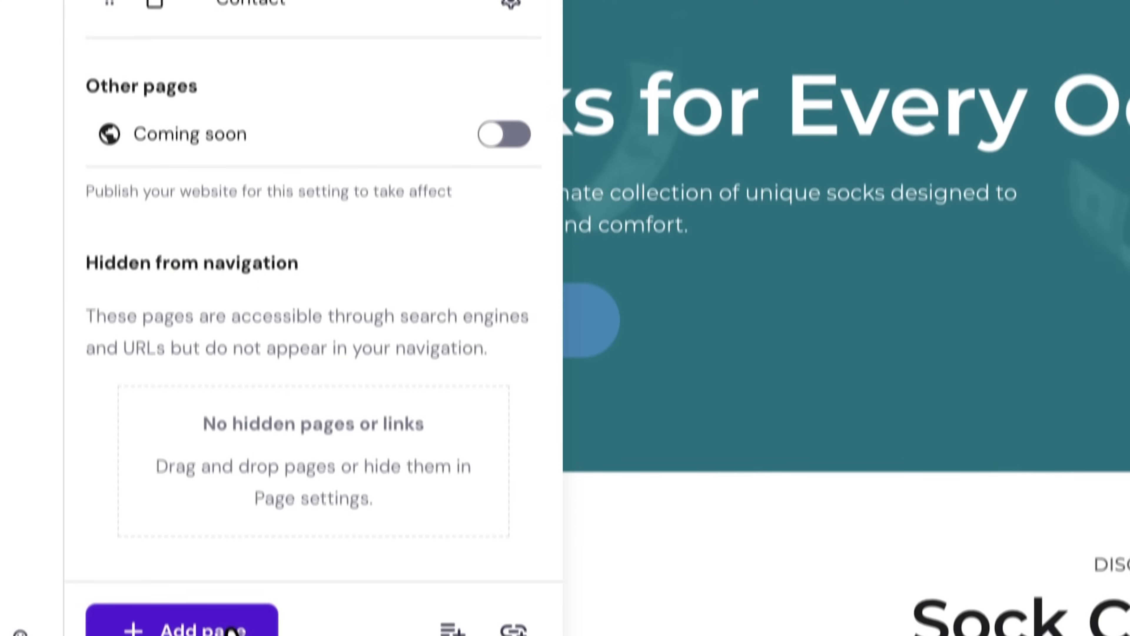
{"action": "left_click", "coordinate": [242, 612]}
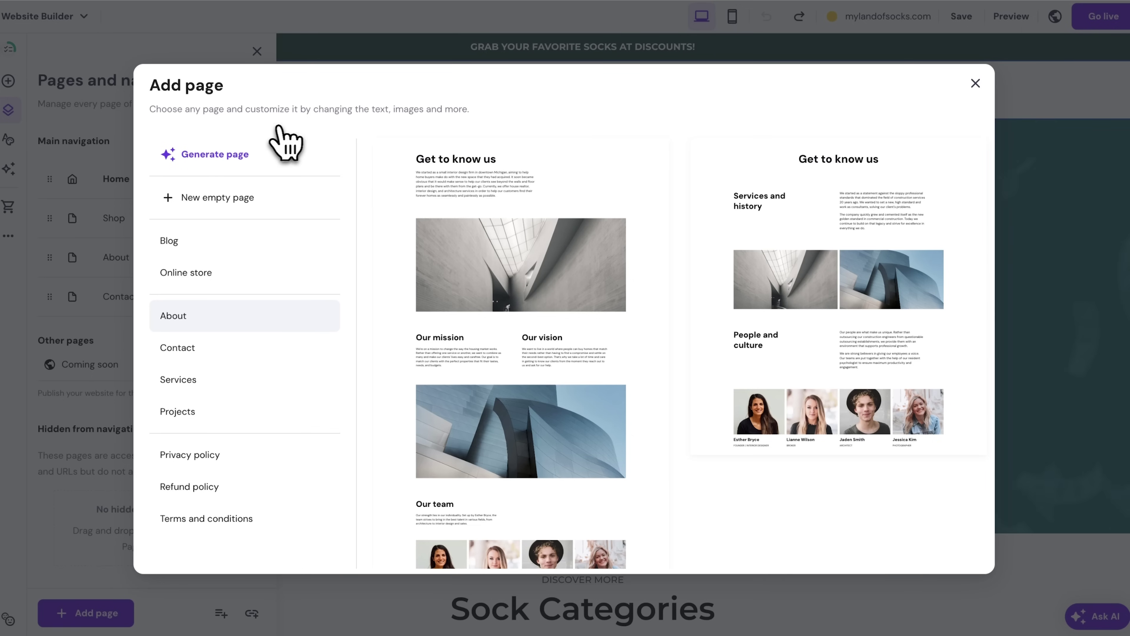
{"action": "left_click", "coordinate": [241, 175]}
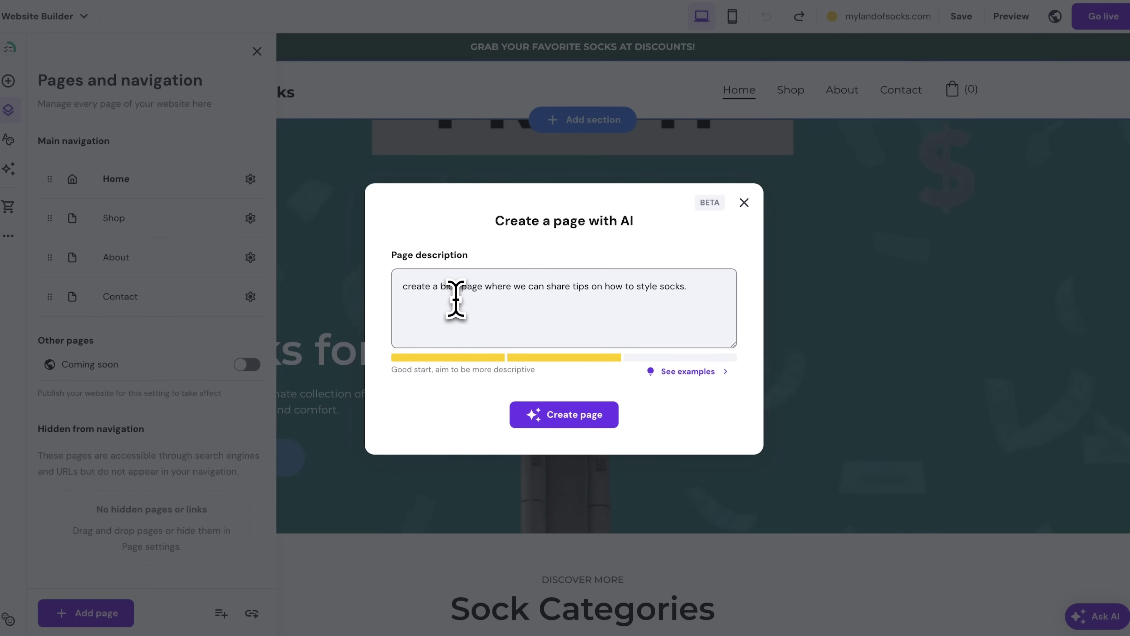
{"action": "left_click", "coordinate": [601, 425]}
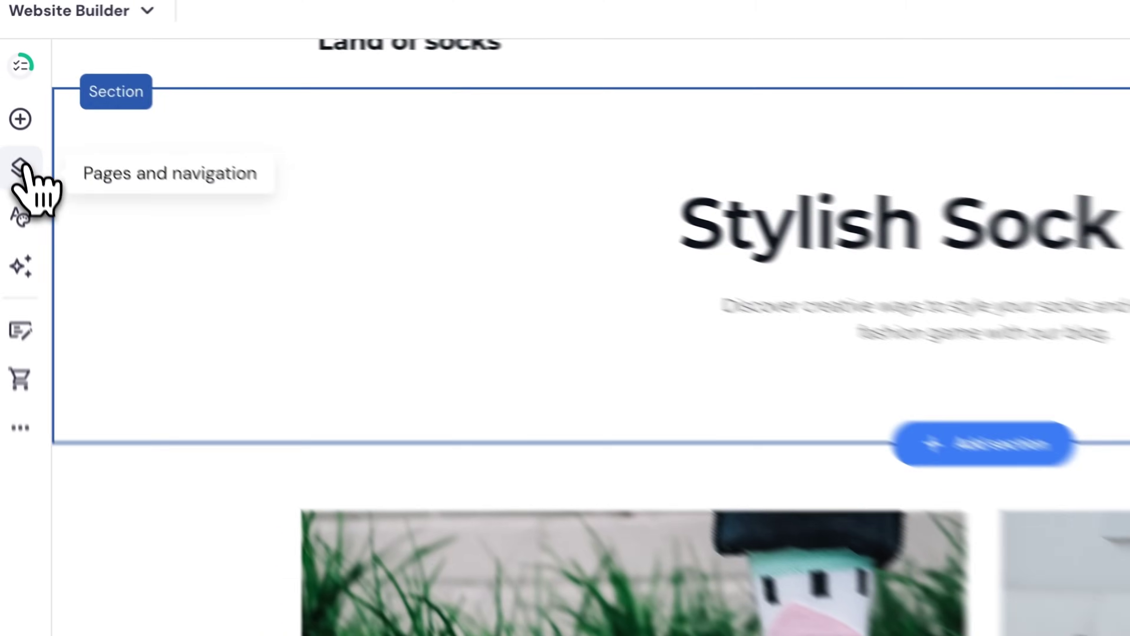
Nest the Blog page under Contact as a dropdown item in the main navigation
{"action": "left_click", "coordinate": [8, 109]}
{"action": "left_click_drag", "start_coordinate": [135, 333], "coordinate": [112, 472]}
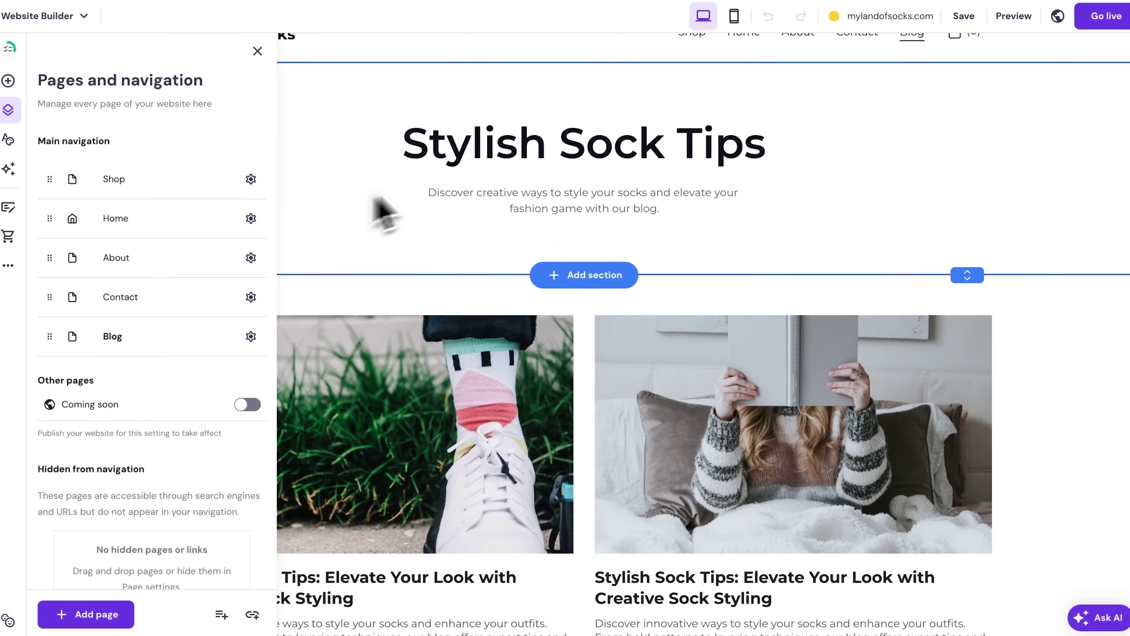
{"action": "scroll", "coordinate": [439, 196], "scroll_direction": "up", "scroll_amount": 2}
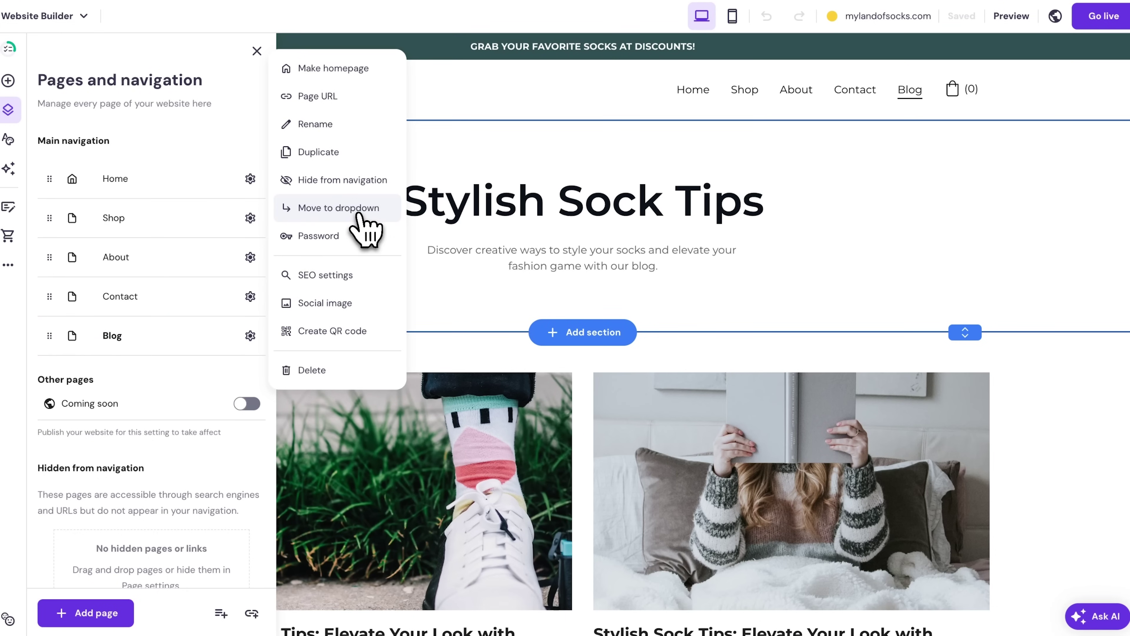
{"action": "left_click", "coordinate": [373, 227]}
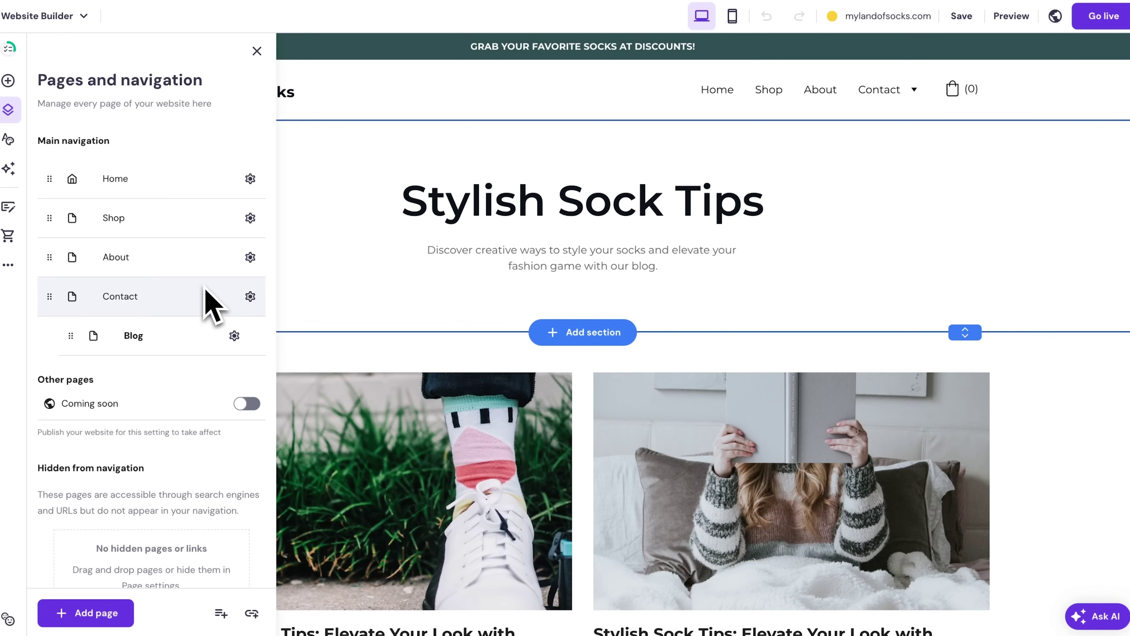
{"action": "left_click", "coordinate": [258, 52]}
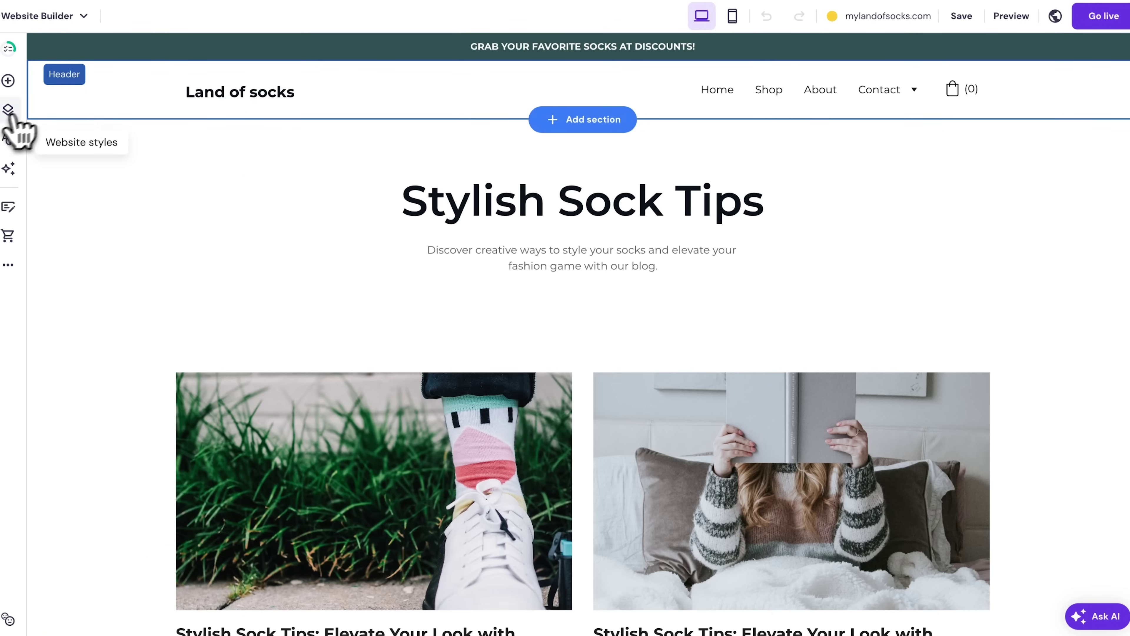
Look through the website-wide color, font, button and animation style settings
{"action": "left_click", "coordinate": [7, 141]}
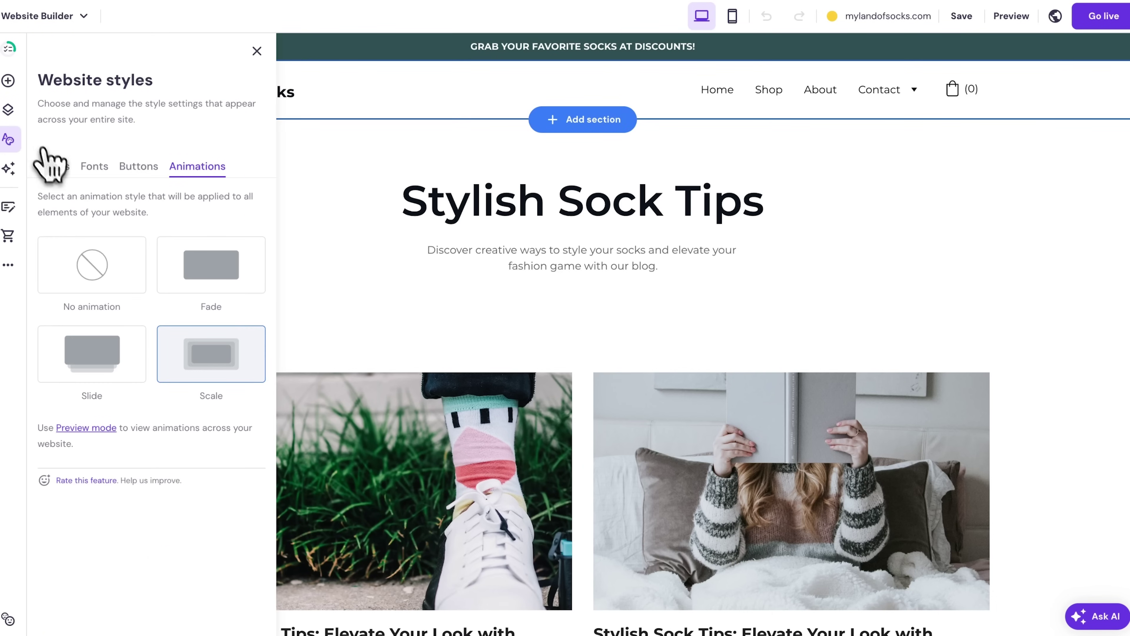
{"action": "left_click", "coordinate": [52, 165]}
{"action": "left_click", "coordinate": [90, 166]}
{"action": "left_click", "coordinate": [140, 167]}
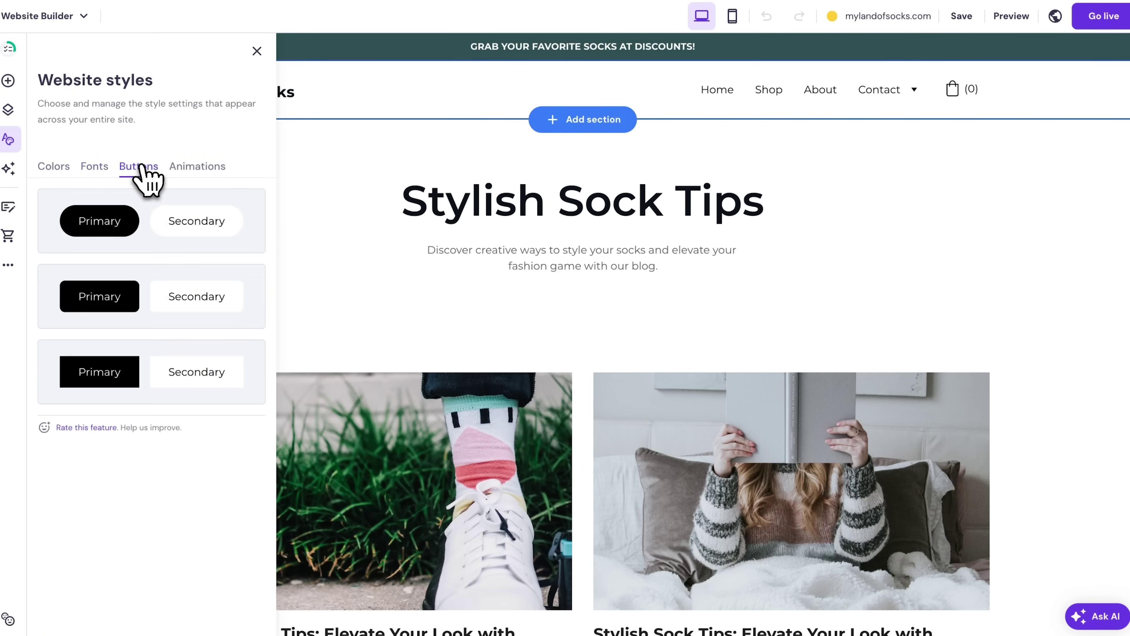
{"action": "left_click", "coordinate": [209, 168]}
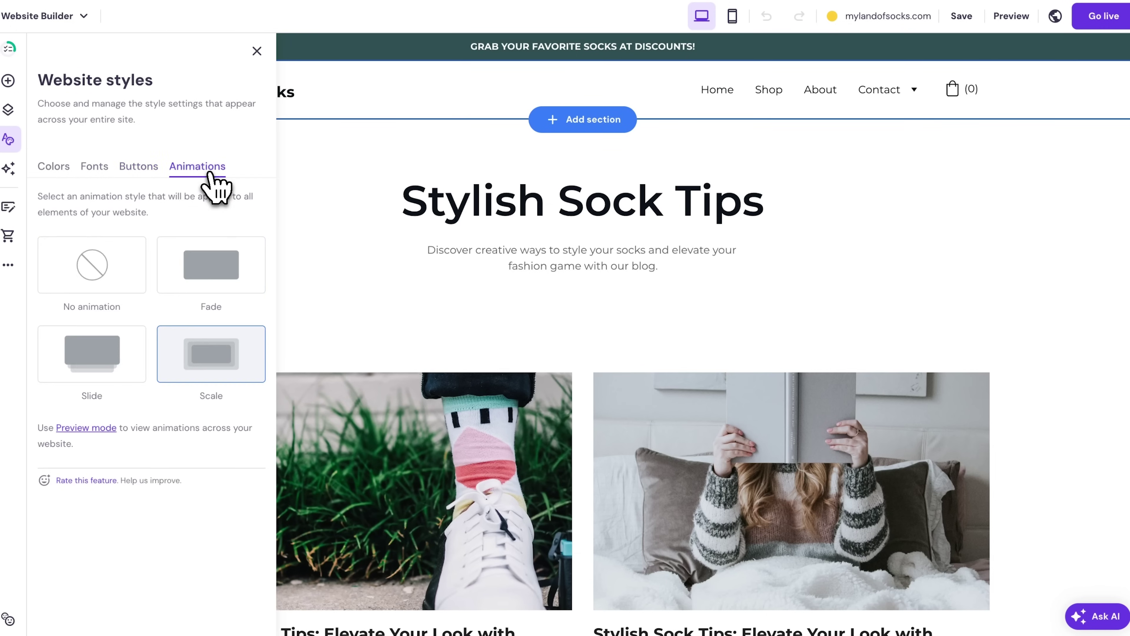
Try the Slide animation style for the whole site and restore Scale
{"action": "left_click", "coordinate": [114, 369]}
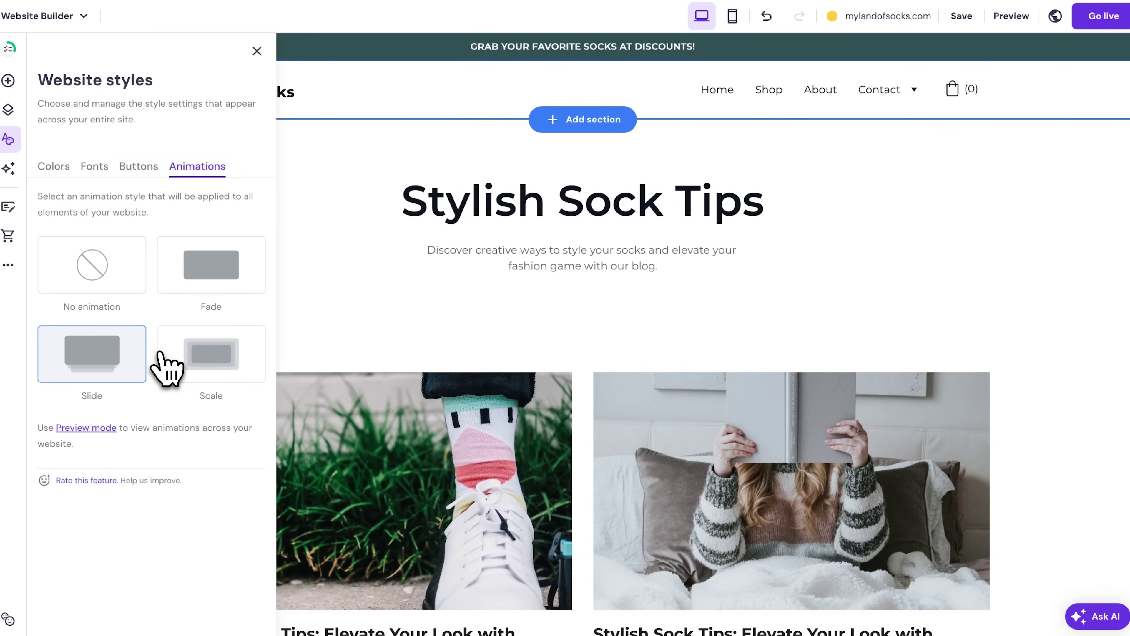
{"action": "left_click", "coordinate": [172, 368]}
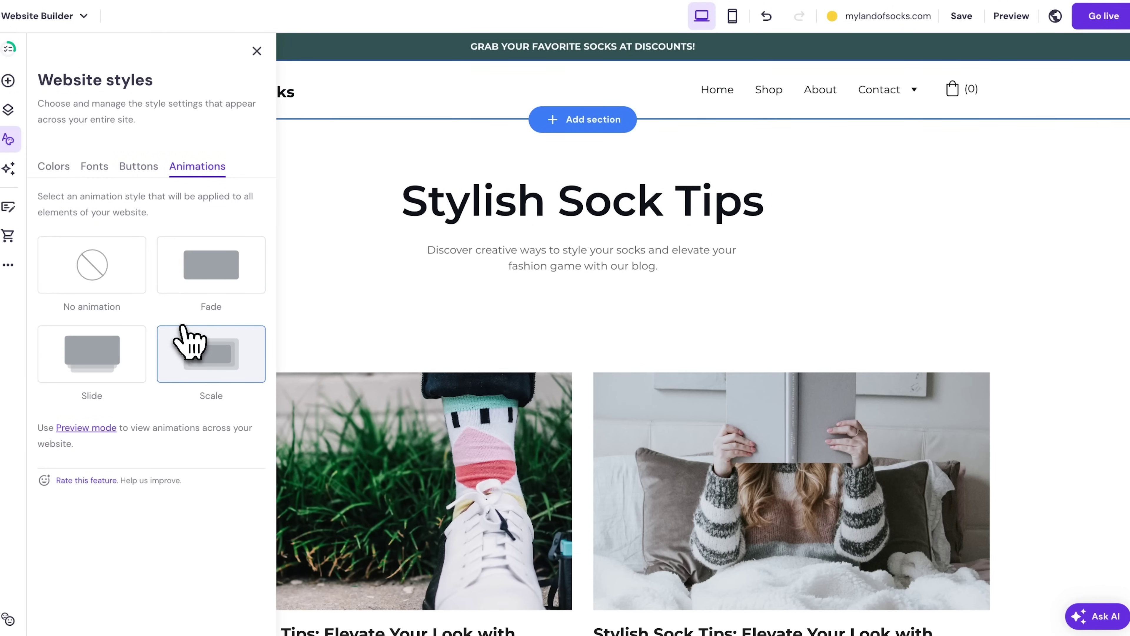
{"action": "left_click", "coordinate": [258, 51]}
Replace the hero heading on the Home page with "Land of Socks"
{"action": "left_click", "coordinate": [717, 92]}
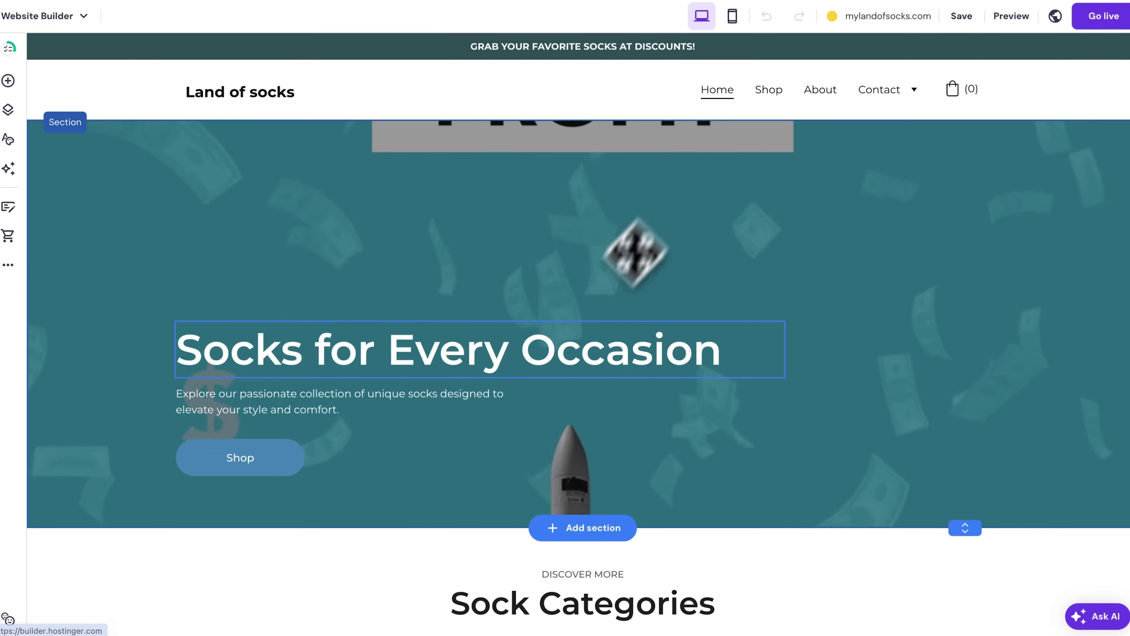
{"action": "left_click", "coordinate": [584, 340]}
{"action": "left_click", "coordinate": [202, 294]}
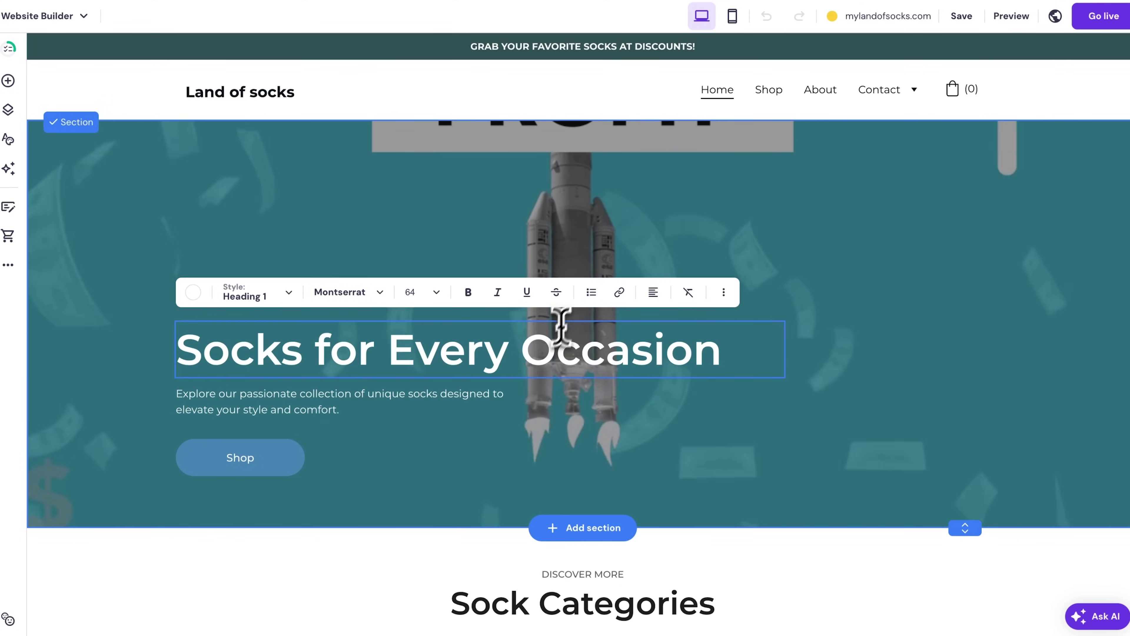
{"action": "triple_click", "coordinate": [548, 349]}
{"action": "type", "text": "Land "}
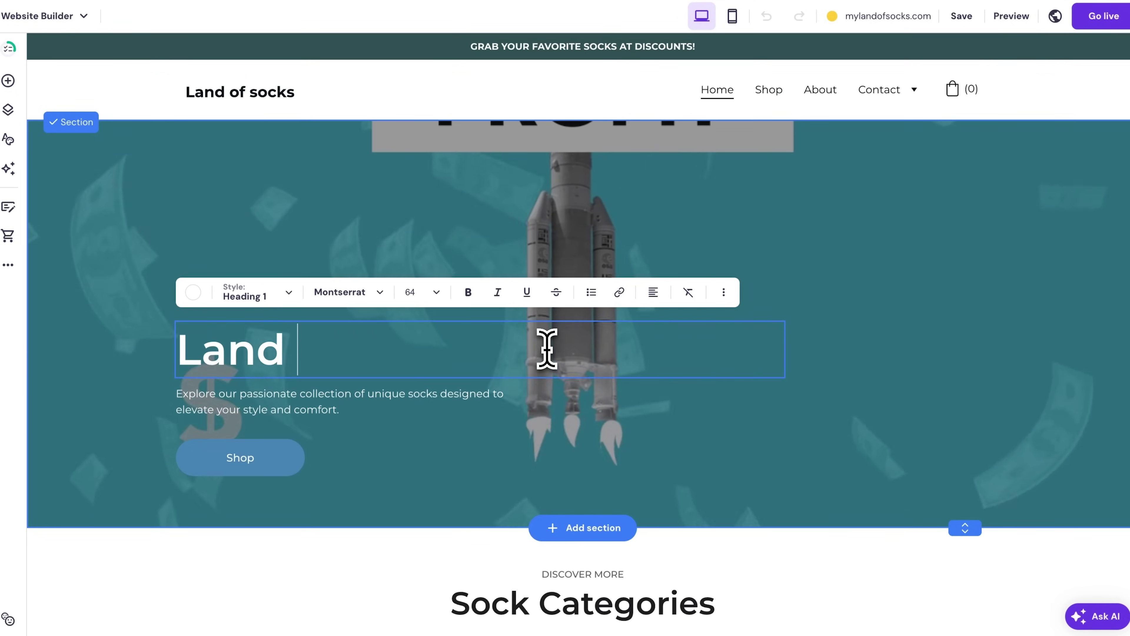
{"action": "type", "text": "of Socks"}
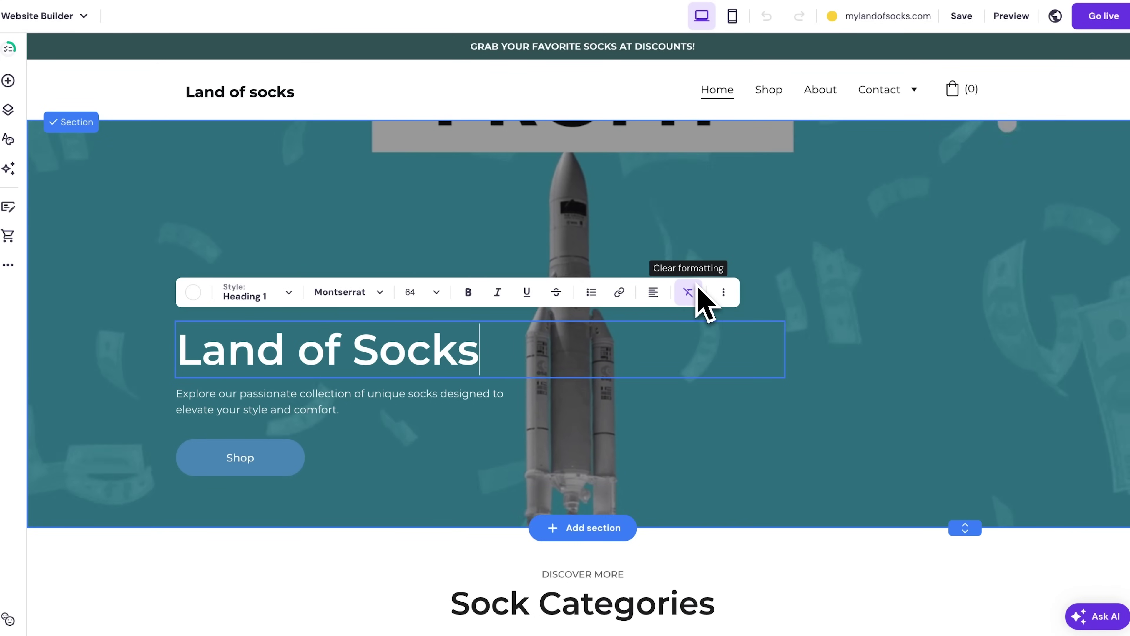
{"action": "left_click", "coordinate": [467, 403]}
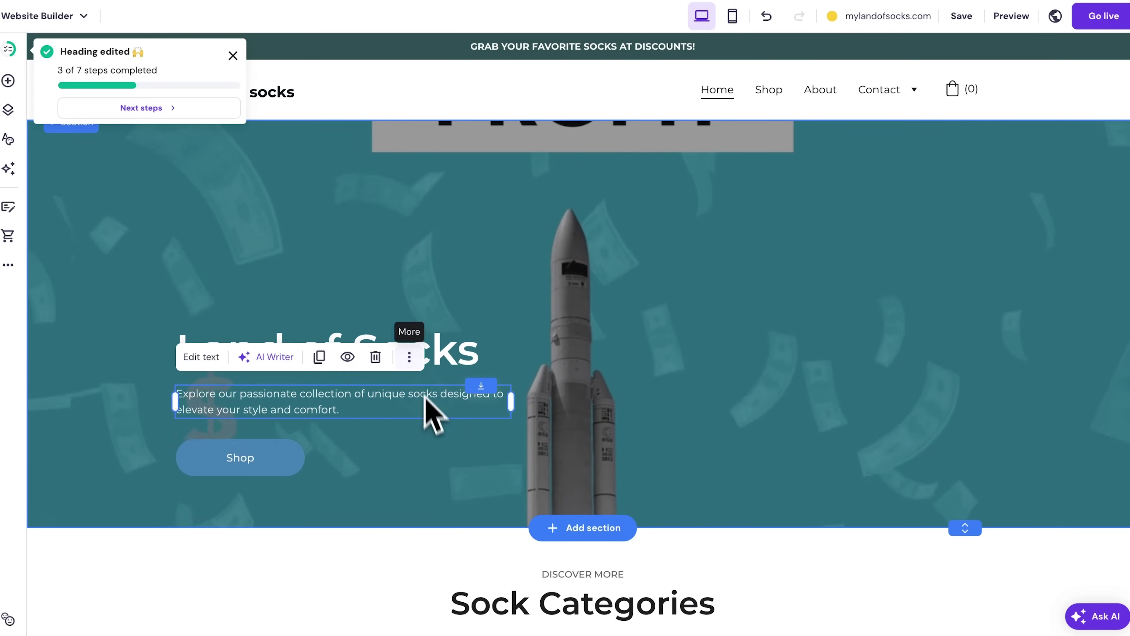
Hide the "Land of Socks" hero heading on mobile
{"action": "left_click", "coordinate": [459, 357]}
{"action": "left_click", "coordinate": [347, 294]}
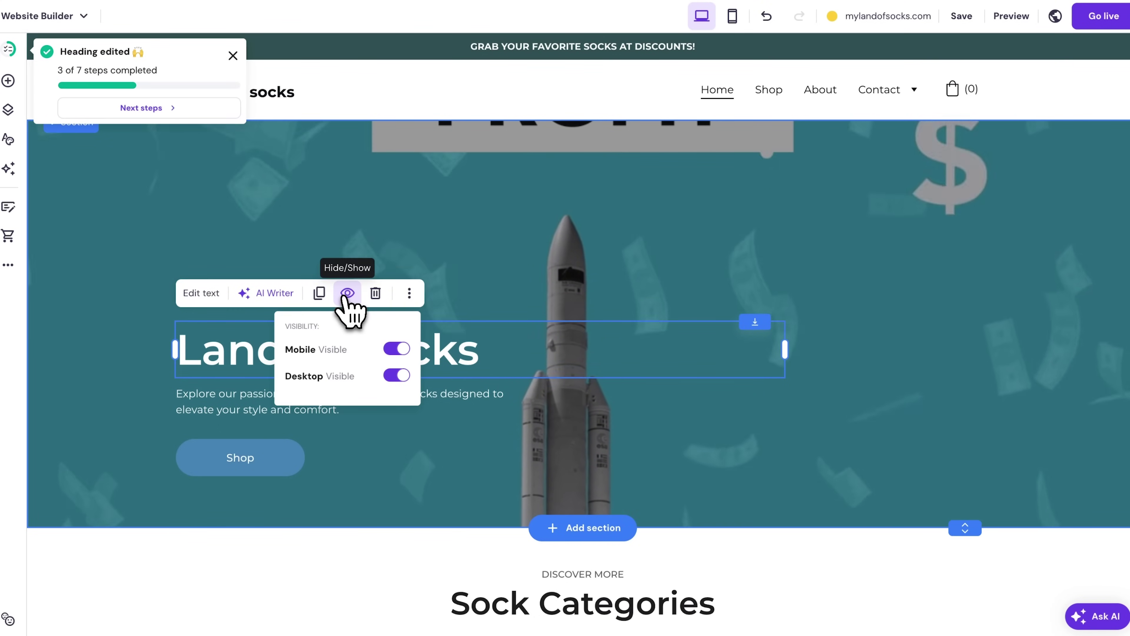
{"action": "left_click", "coordinate": [396, 349]}
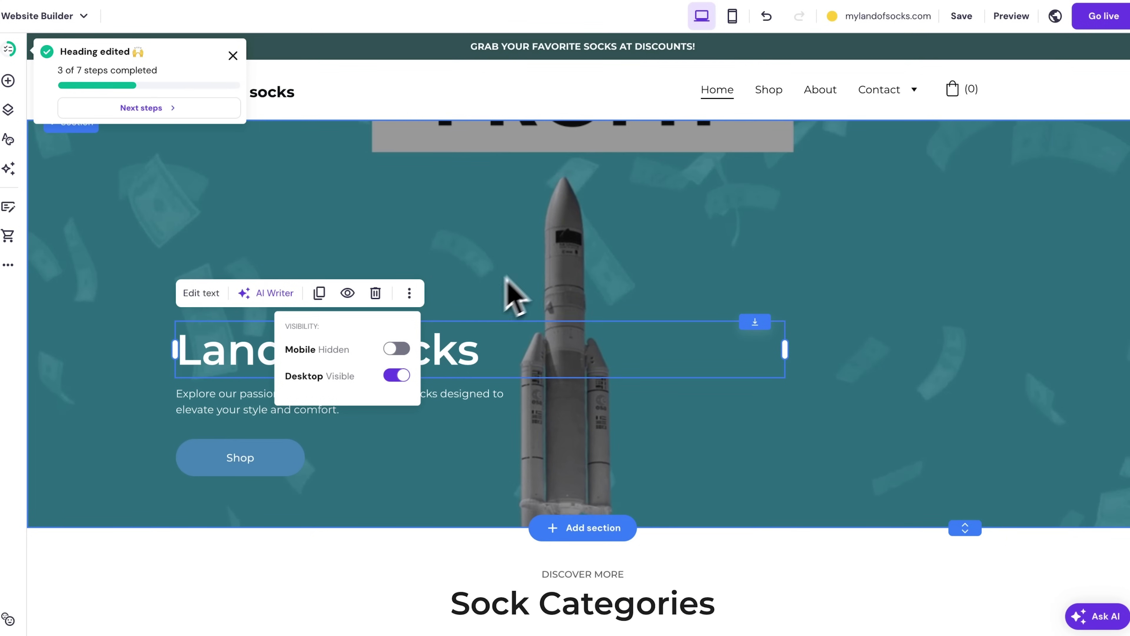
{"action": "left_click", "coordinate": [409, 293]}
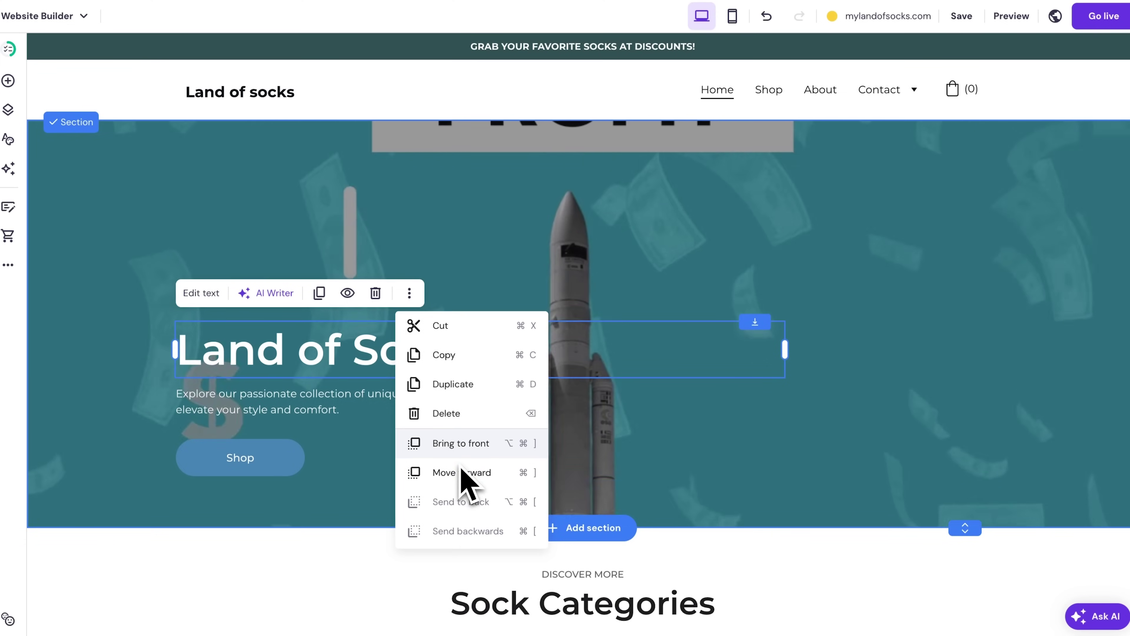
{"action": "left_click", "coordinate": [457, 294]}
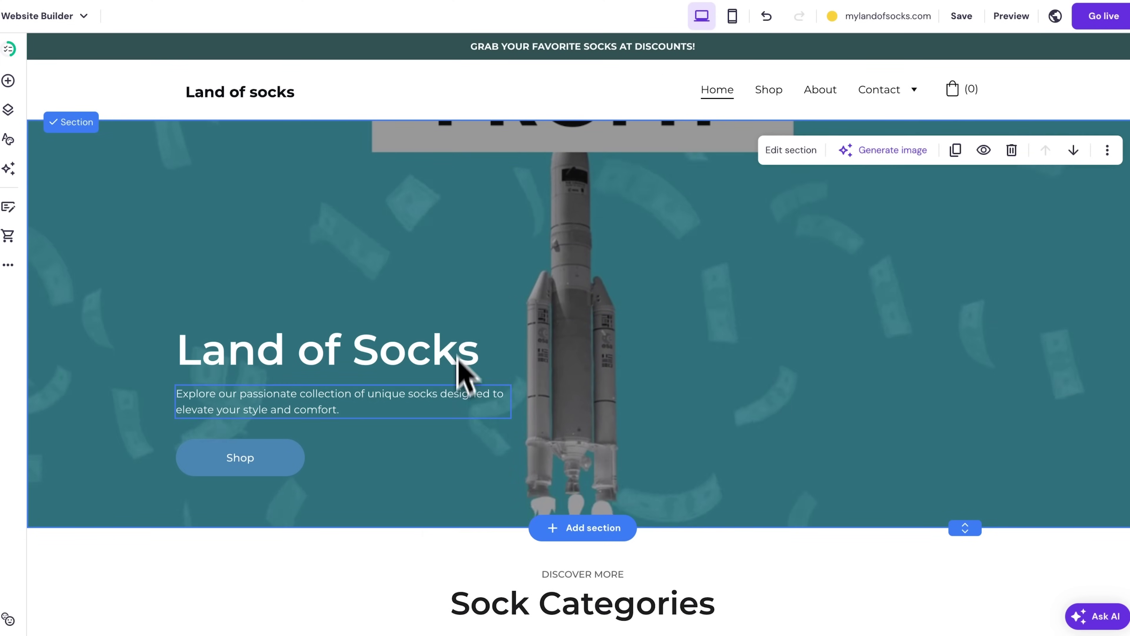
Look through the style, action, shape and animation settings of the Casual Socks category image
{"action": "scroll", "coordinate": [461, 368], "scroll_direction": "down", "scroll_amount": 10}
{"action": "left_click", "coordinate": [532, 224]}
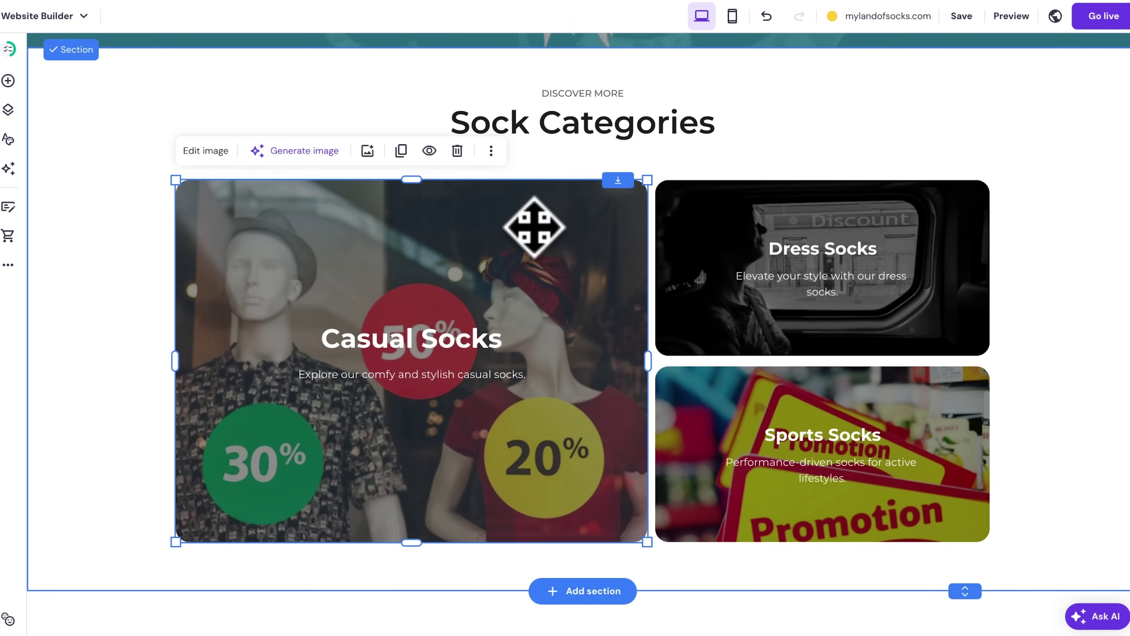
{"action": "left_click", "coordinate": [205, 151]}
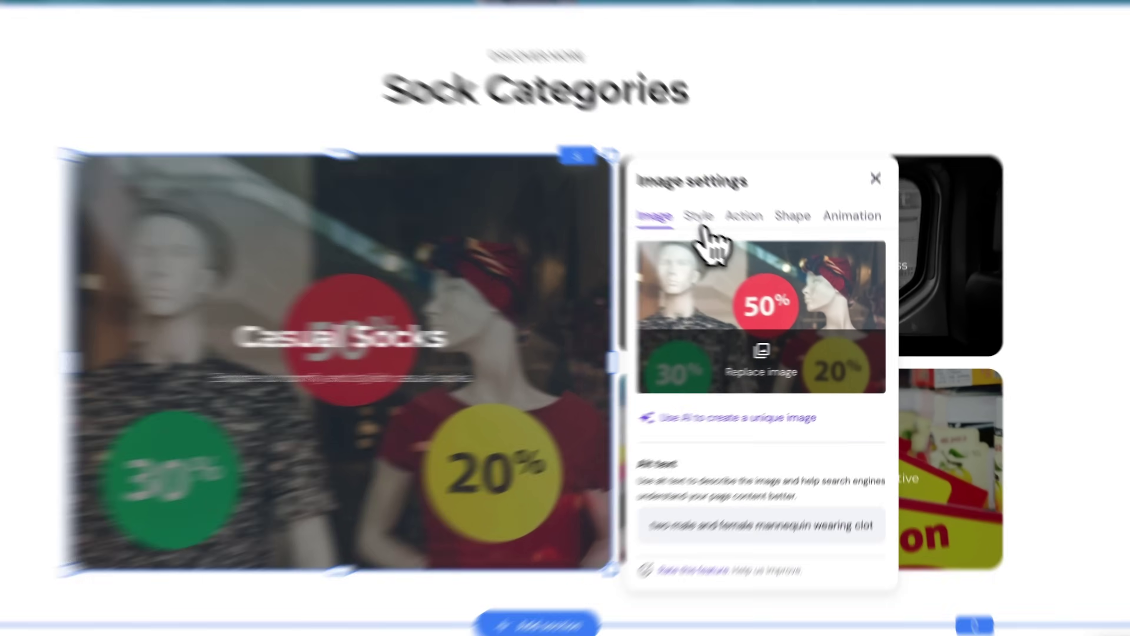
{"action": "left_click", "coordinate": [724, 234]}
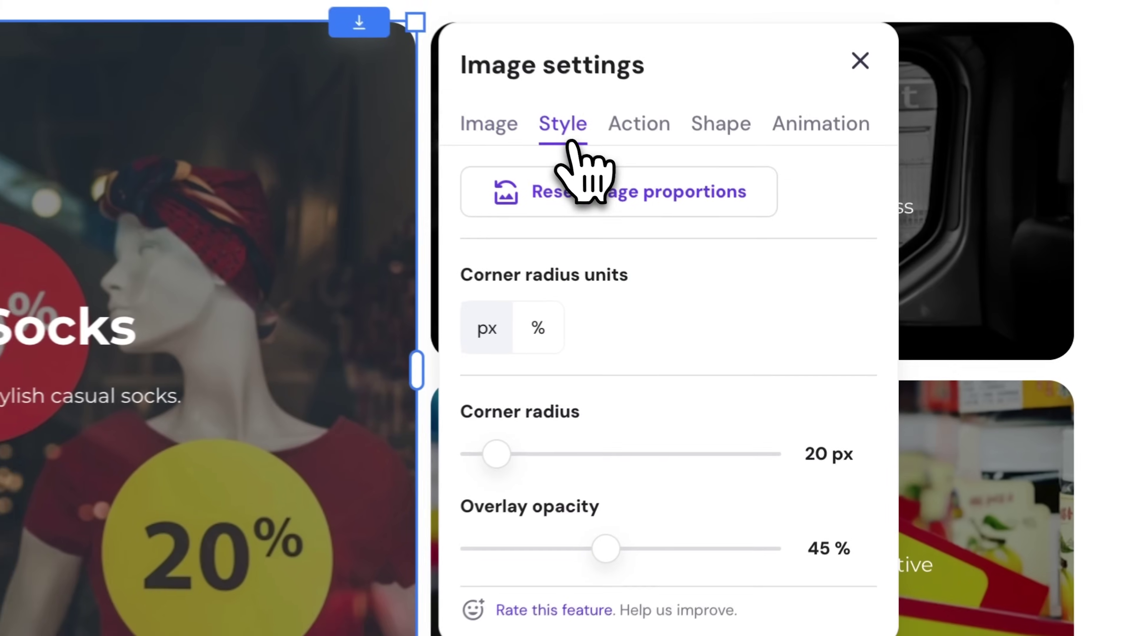
{"action": "left_click", "coordinate": [634, 123]}
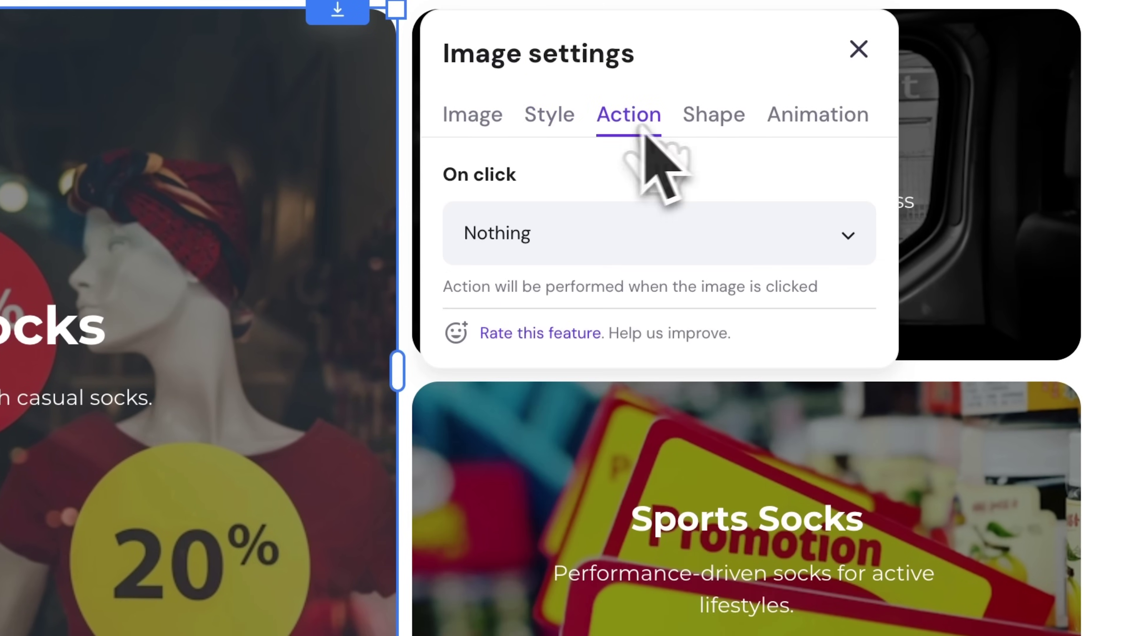
{"action": "left_click", "coordinate": [702, 128]}
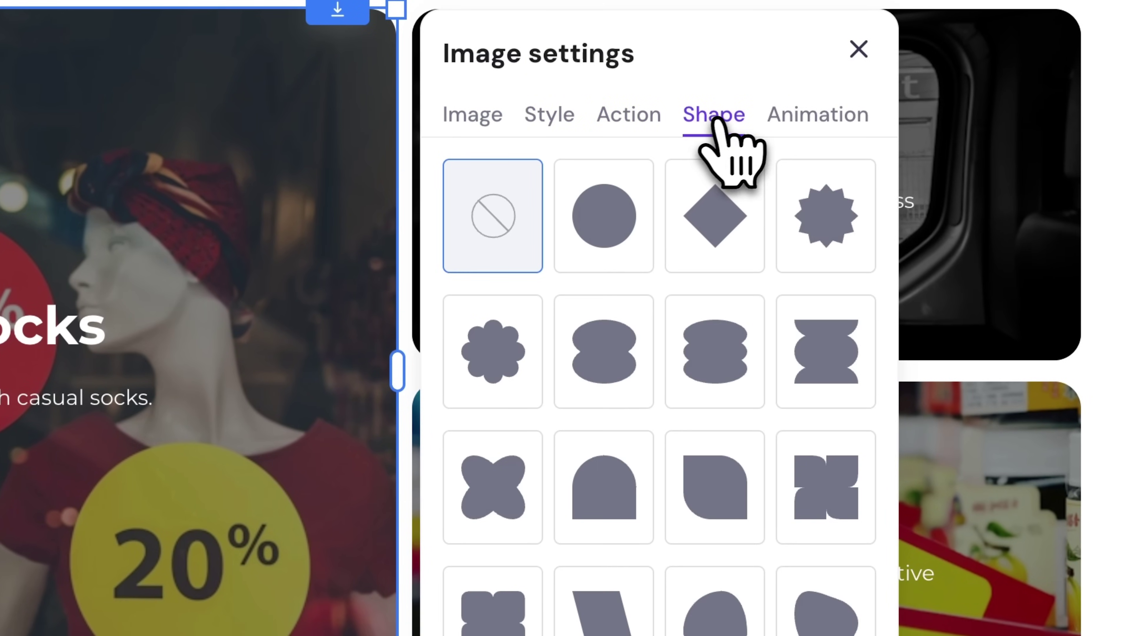
{"action": "left_click", "coordinate": [774, 120]}
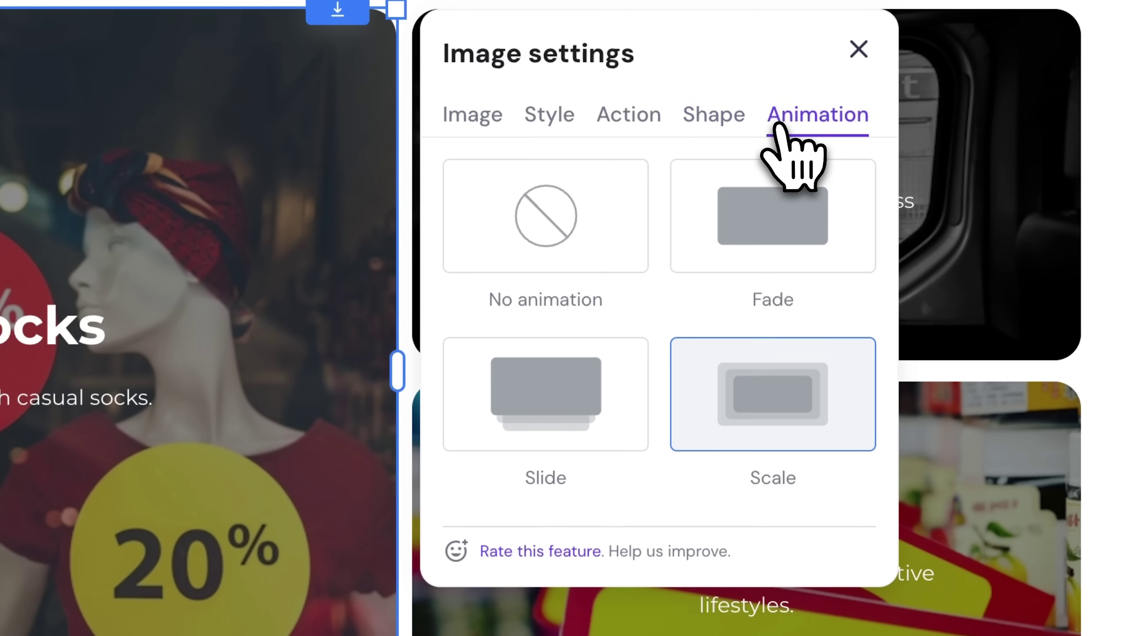
{"action": "left_click", "coordinate": [859, 50]}
Shorten the hero section slightly on the Home page and view the section templates offered for adding below it
{"action": "scroll", "coordinate": [895, 144], "scroll_direction": "up", "scroll_amount": 6}
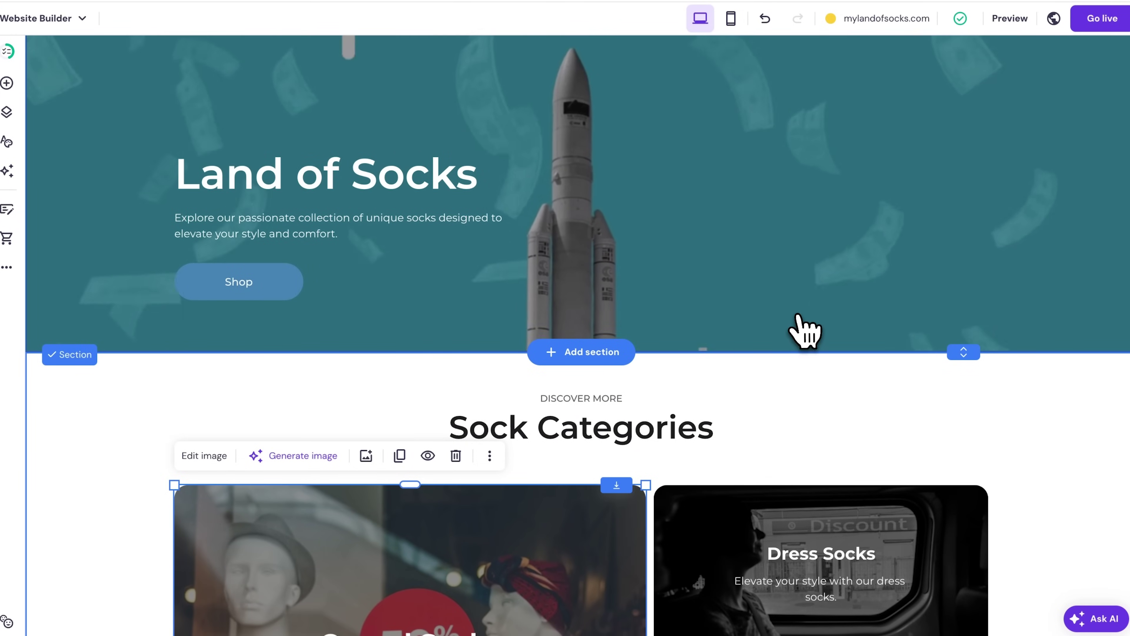
{"action": "scroll", "coordinate": [800, 334], "scroll_direction": "up", "scroll_amount": 3}
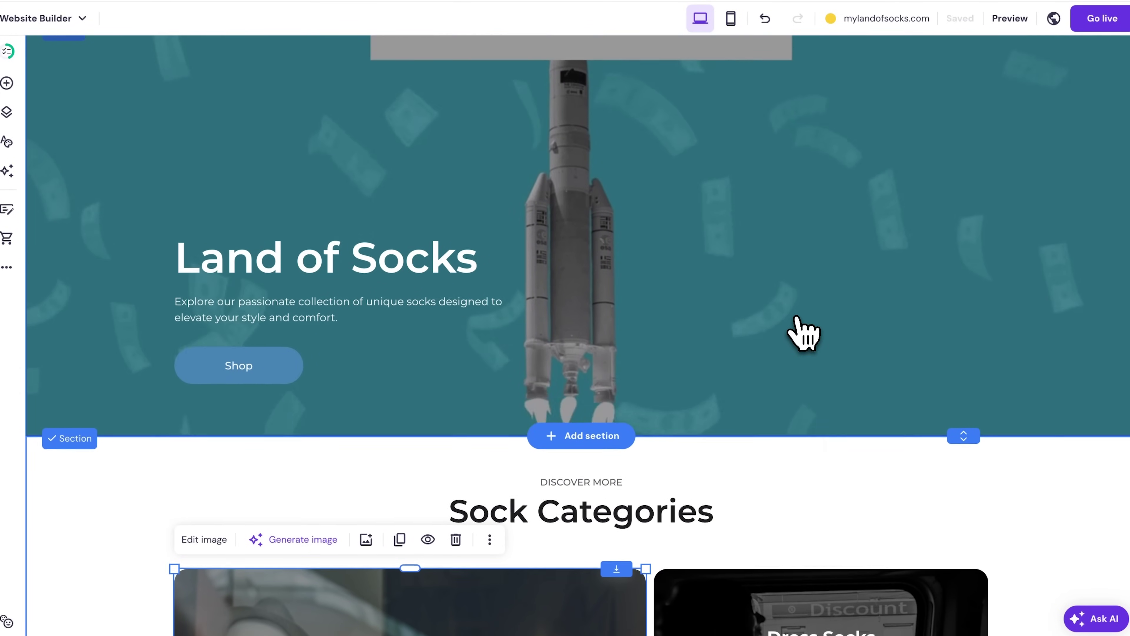
{"action": "scroll", "coordinate": [803, 334], "scroll_direction": "up", "scroll_amount": 1}
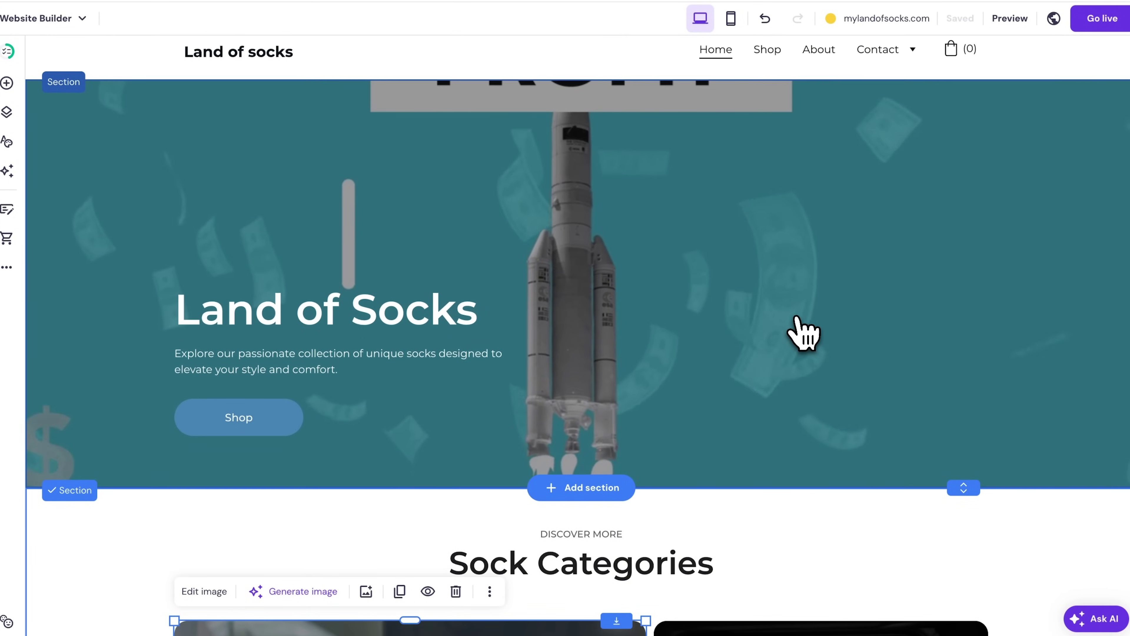
{"action": "left_click_drag", "start_coordinate": [963, 486], "coordinate": [976, 465]}
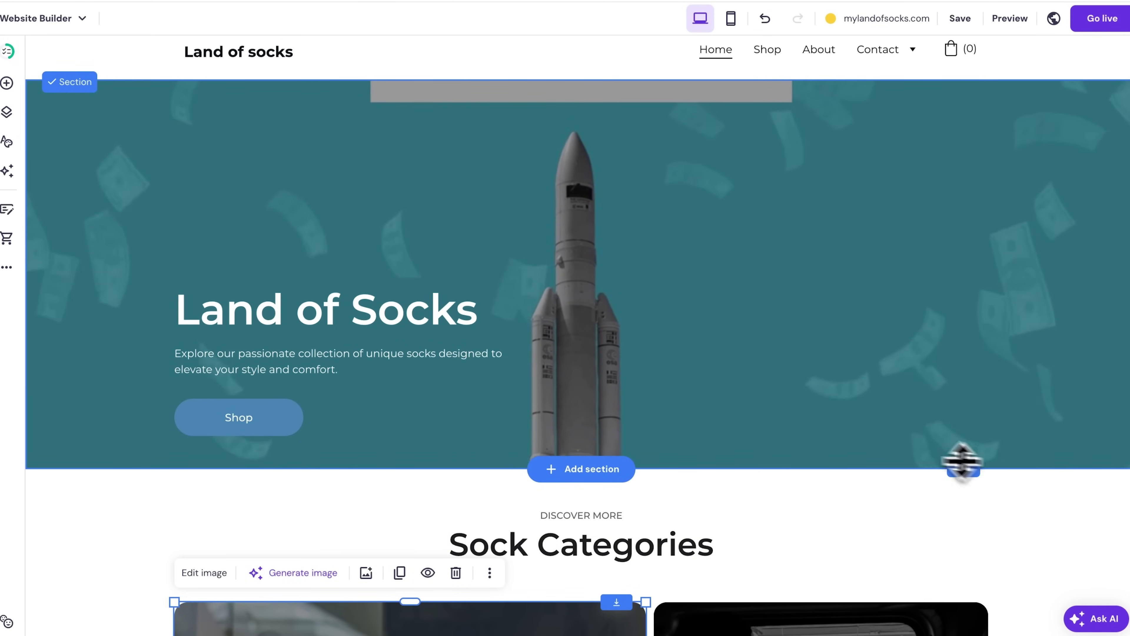
{"action": "left_click", "coordinate": [596, 476]}
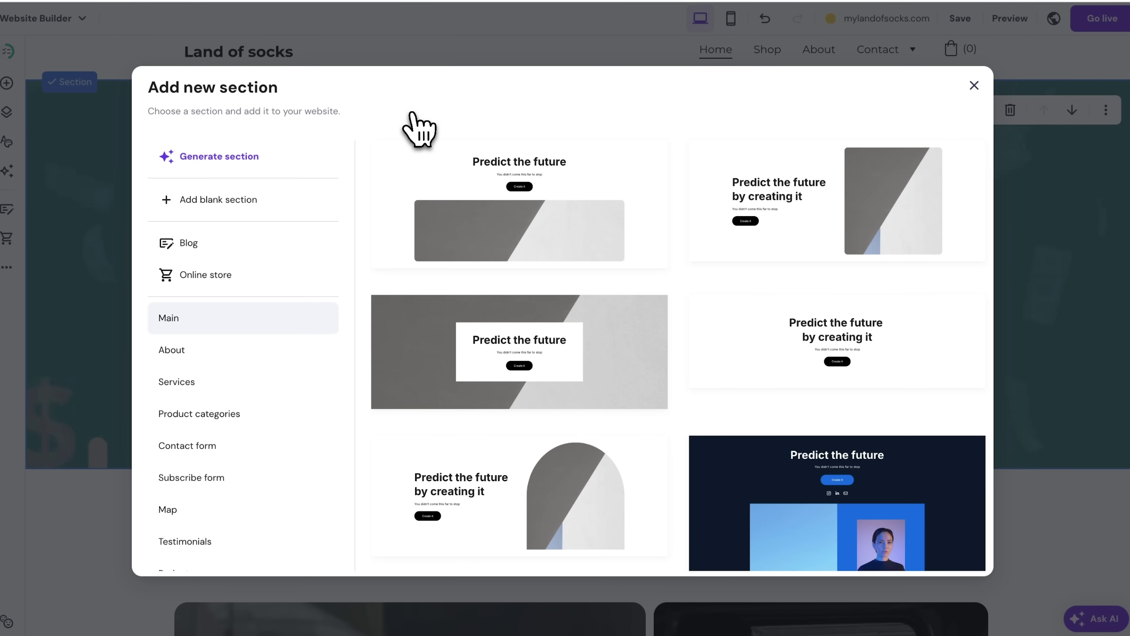
{"action": "left_click", "coordinate": [974, 85]}
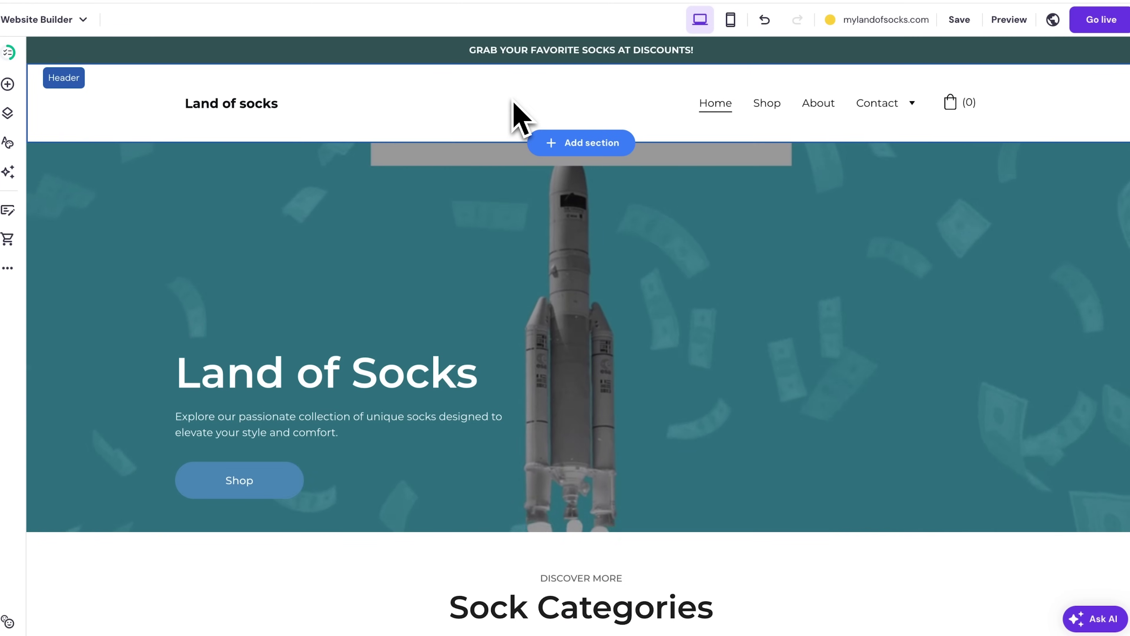
Review the header's layout options and set the header logo width to 166 px
{"action": "left_click", "coordinate": [517, 114]}
{"action": "left_click", "coordinate": [991, 163]}
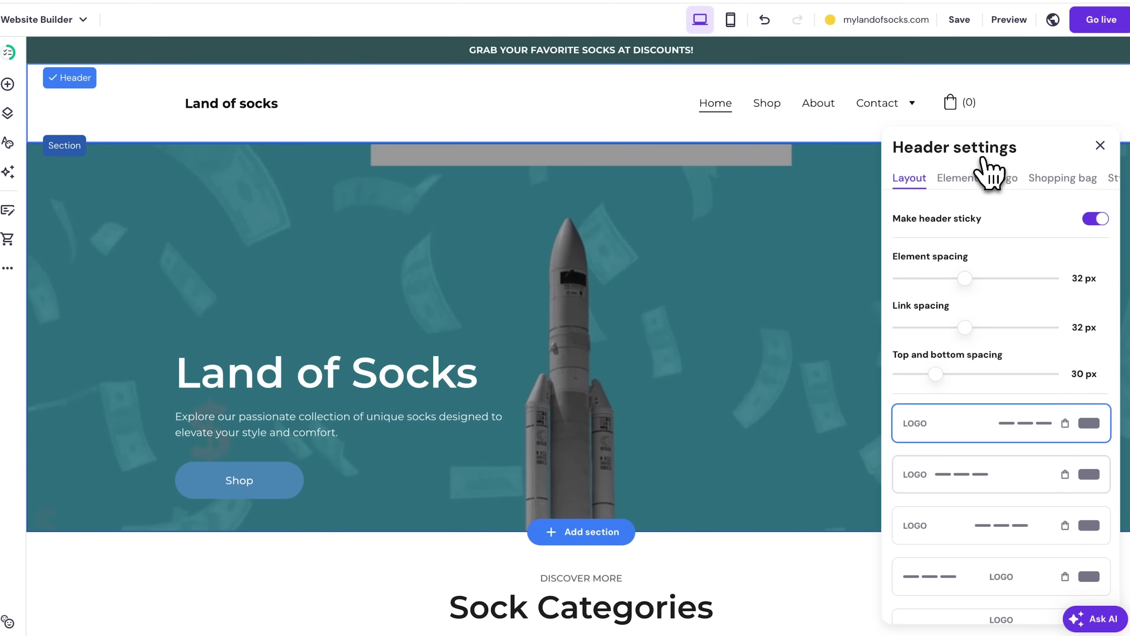
{"action": "scroll", "coordinate": [995, 210], "scroll_direction": "down", "scroll_amount": 1}
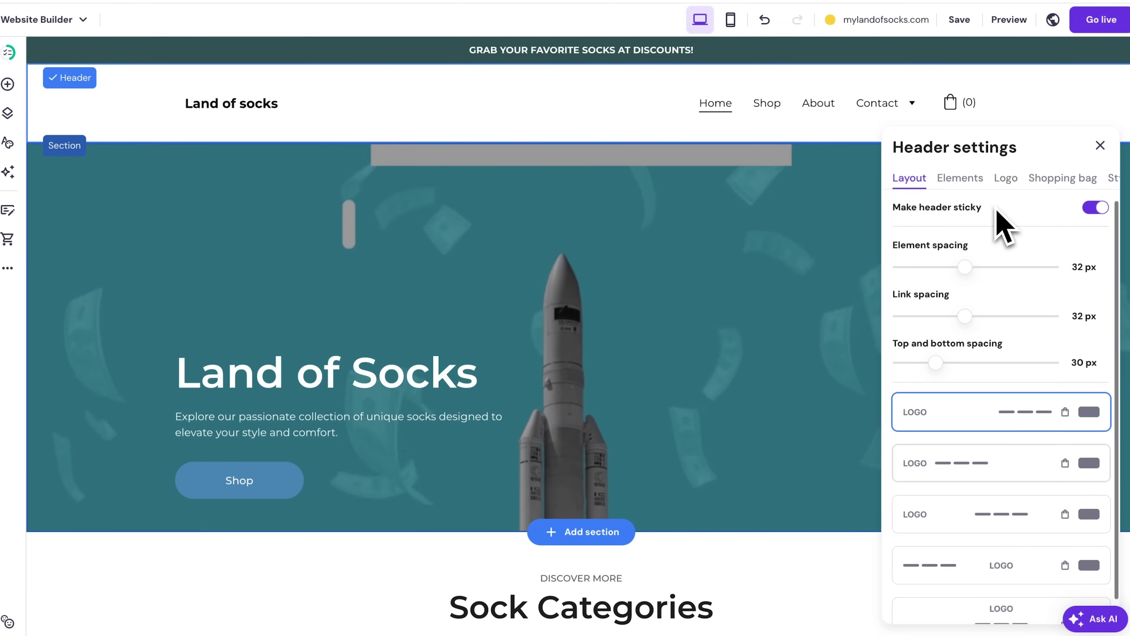
{"action": "scroll", "coordinate": [1004, 227], "scroll_direction": "down", "scroll_amount": 1}
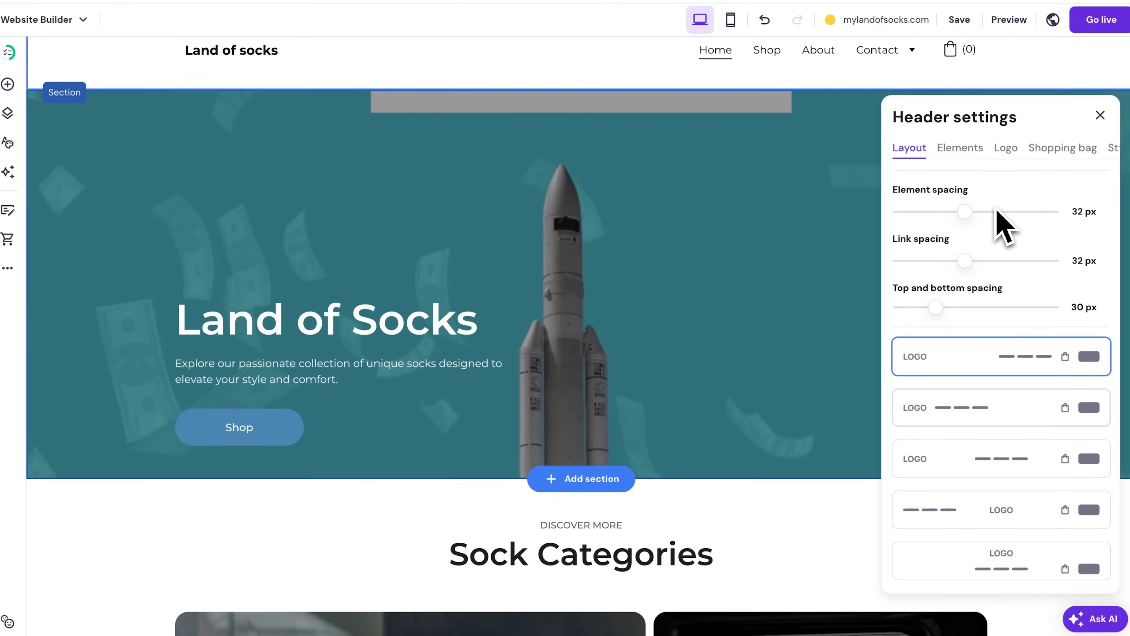
{"action": "scroll", "coordinate": [1002, 220], "scroll_direction": "up", "scroll_amount": 2}
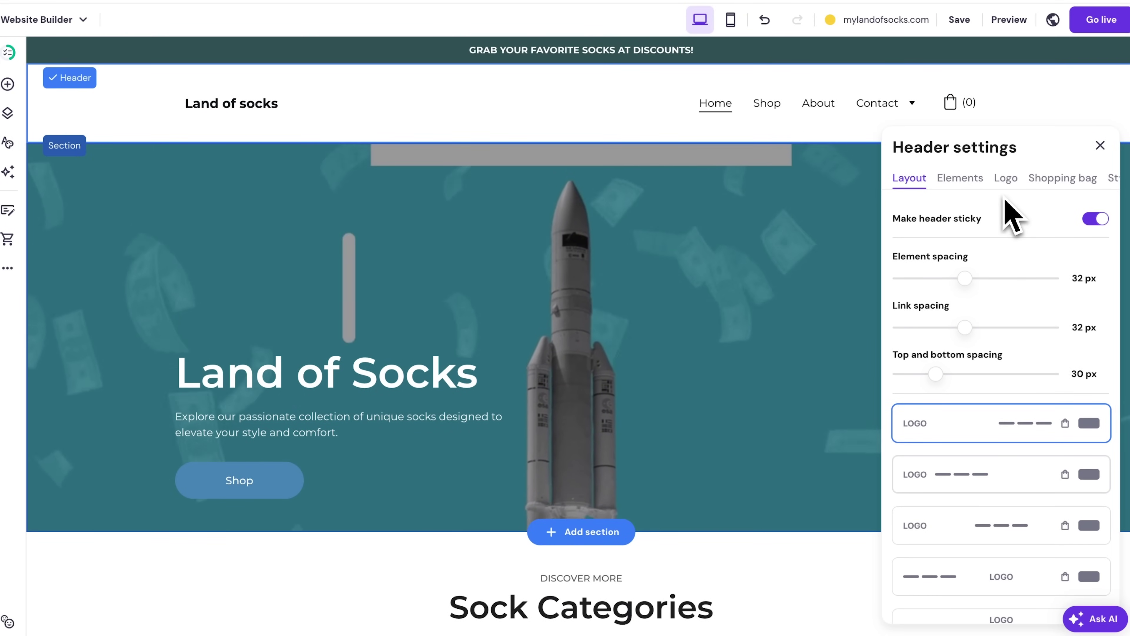
{"action": "left_click", "coordinate": [1006, 179]}
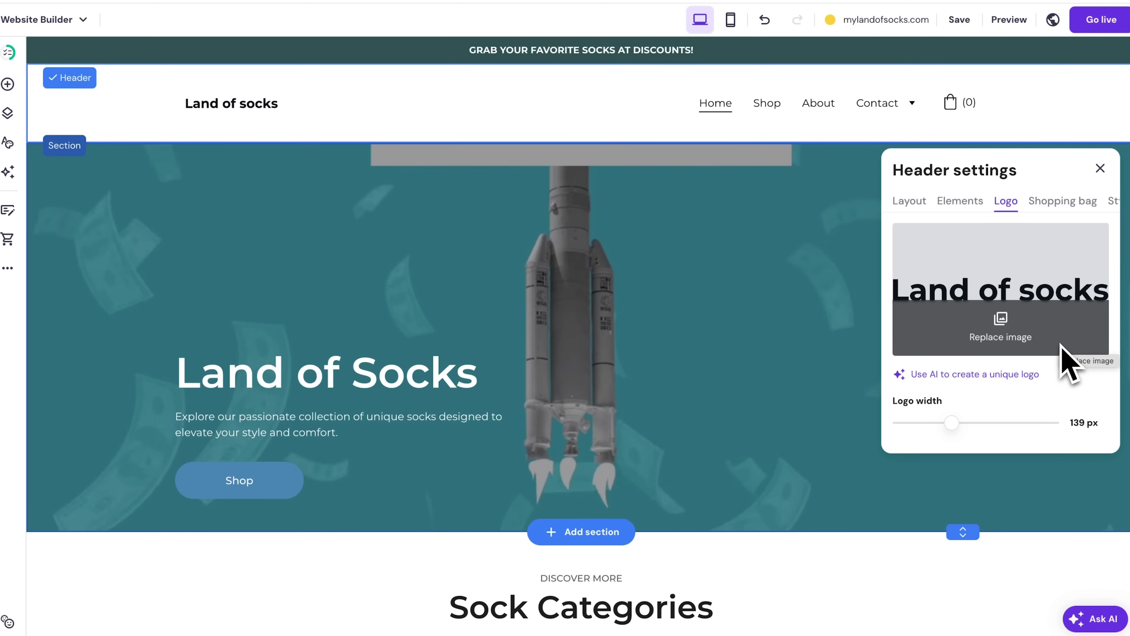
{"action": "mouse_move", "coordinate": [954, 422]}
{"action": "left_mouse_down"}
{"action": "mouse_move", "coordinate": [1004, 427]}
{"action": "mouse_move", "coordinate": [944, 434]}
{"action": "mouse_move", "coordinate": [963, 431]}
{"action": "left_mouse_up"}
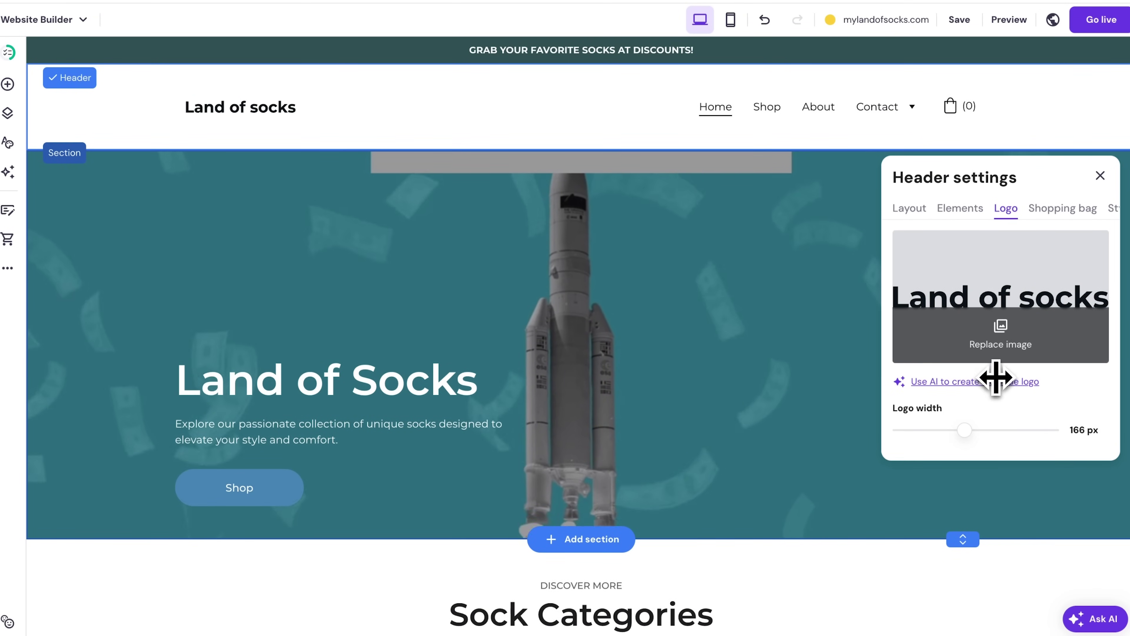
{"action": "left_click", "coordinate": [1100, 175]}
Try hiding the footer on the Home page only, and undo it
{"action": "scroll", "coordinate": [971, 399], "scroll_direction": "down", "scroll_amount": 15}
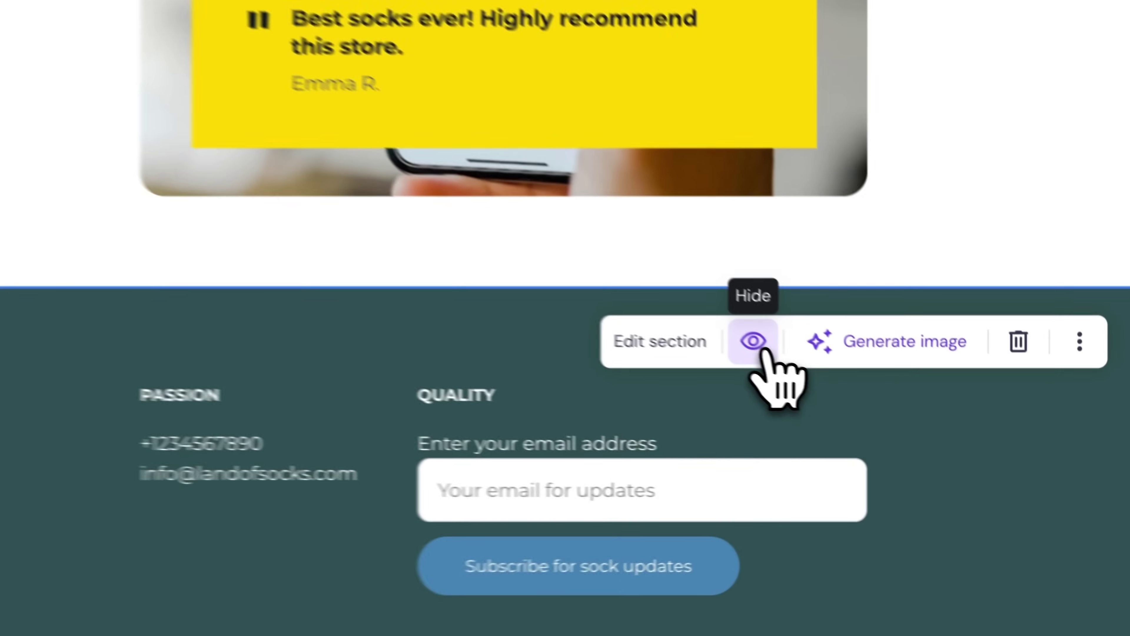
{"action": "left_click", "coordinate": [924, 421]}
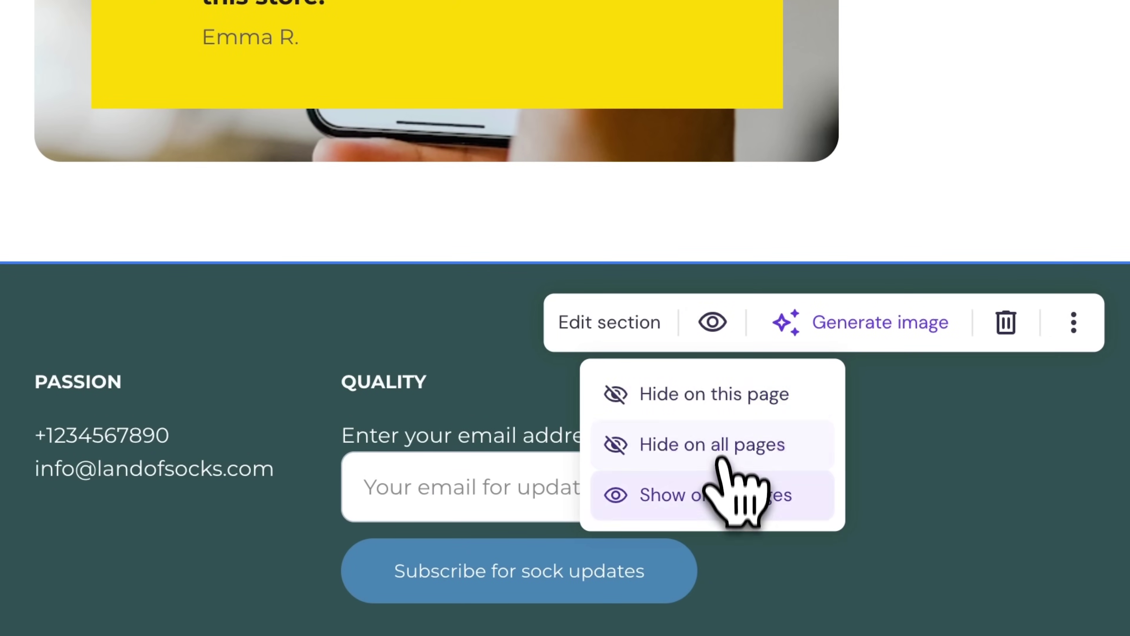
{"action": "left_click", "coordinate": [732, 398]}
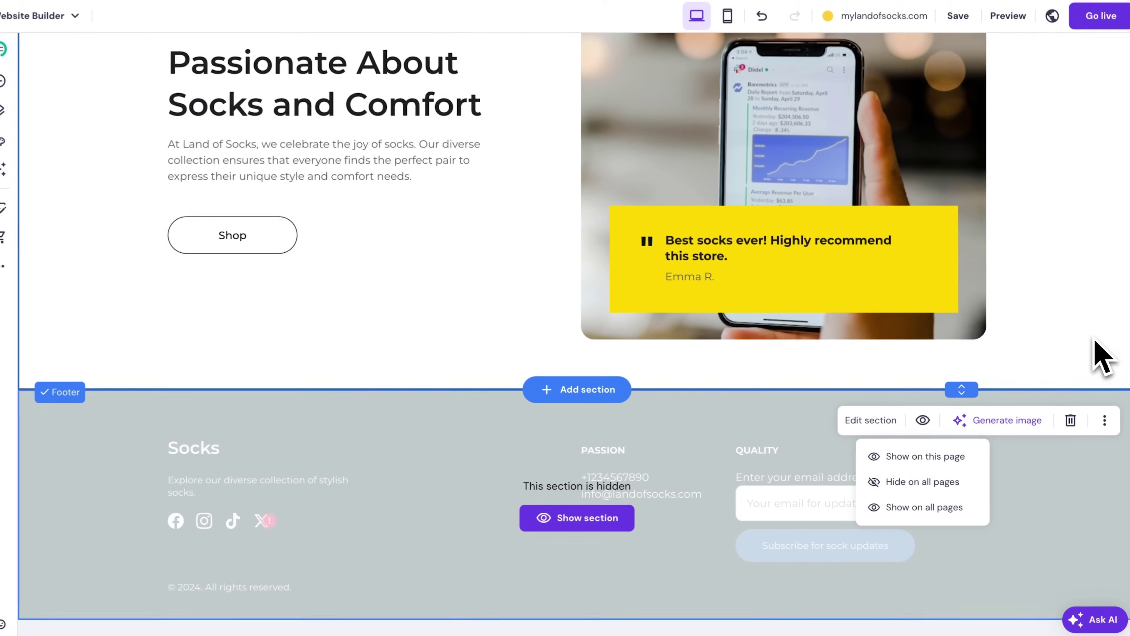
{"action": "key", "text": "ctrl+z"}
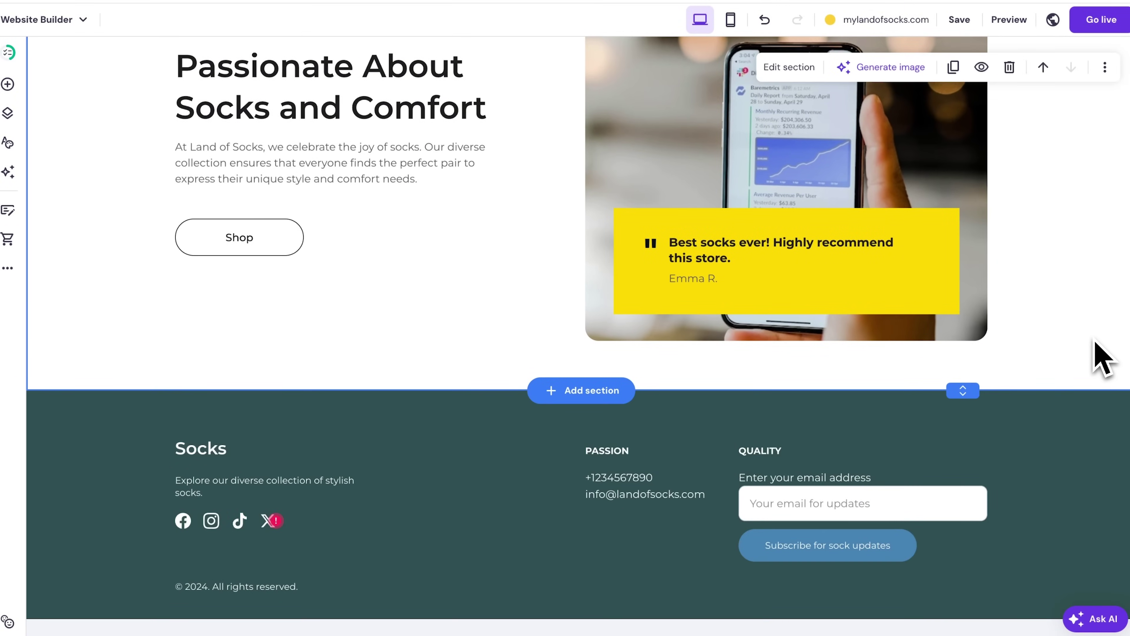
Examine the Home page from header to footer in the mobile layout
{"action": "scroll", "coordinate": [1097, 350], "scroll_direction": "up", "scroll_amount": 20}
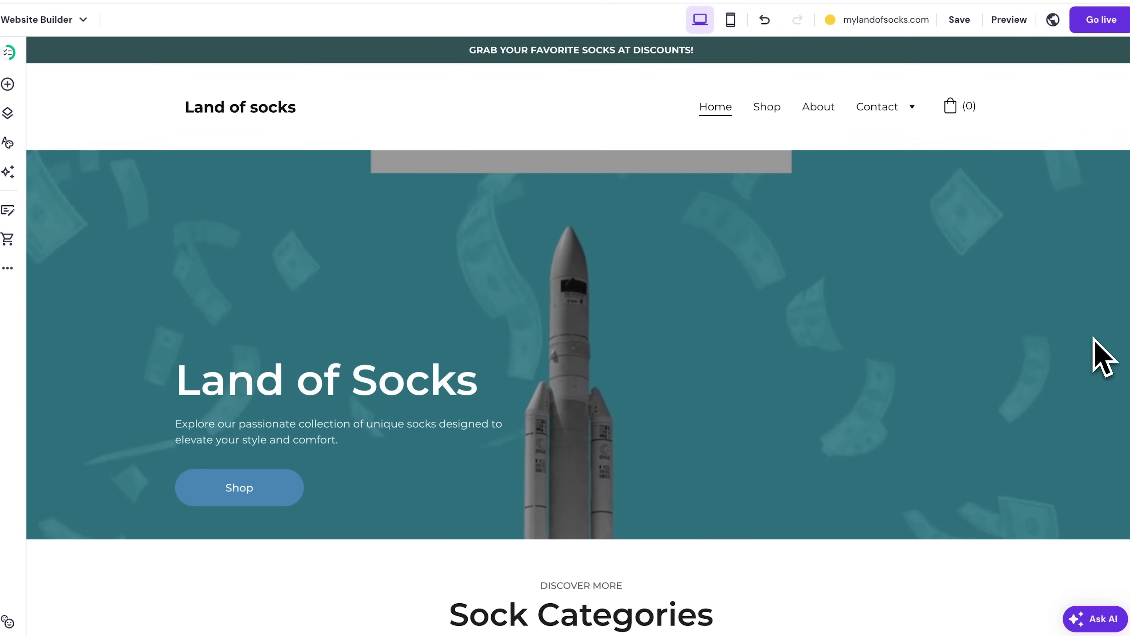
{"action": "left_click", "coordinate": [731, 20]}
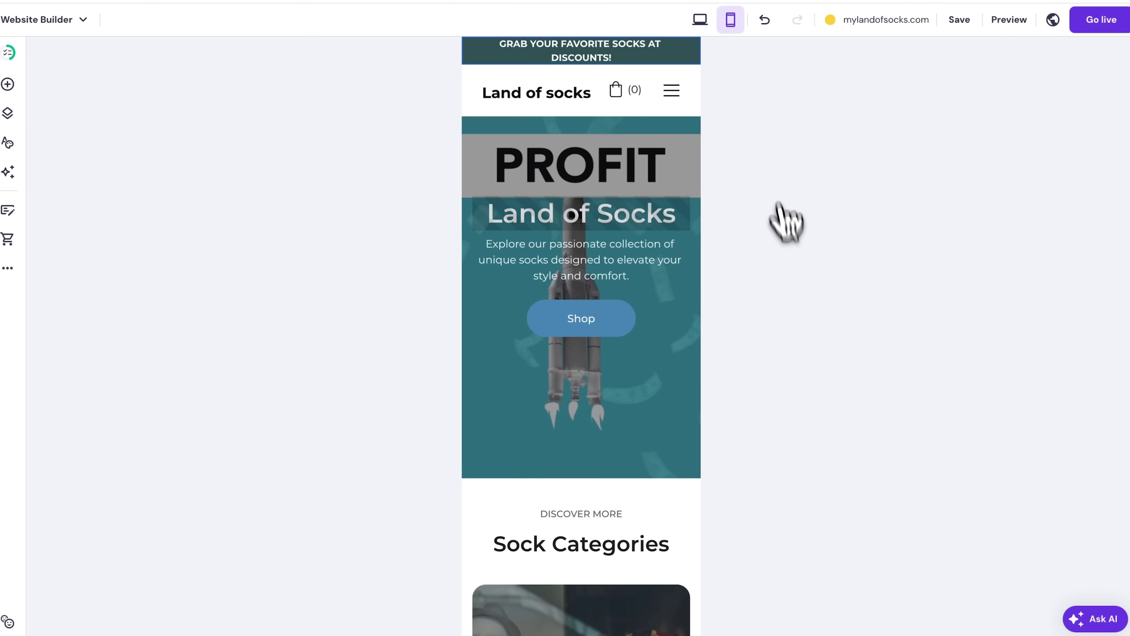
{"action": "scroll", "coordinate": [794, 260], "scroll_direction": "down", "scroll_amount": 12}
{"action": "scroll", "coordinate": [795, 260], "scroll_direction": "up", "scroll_amount": 12}
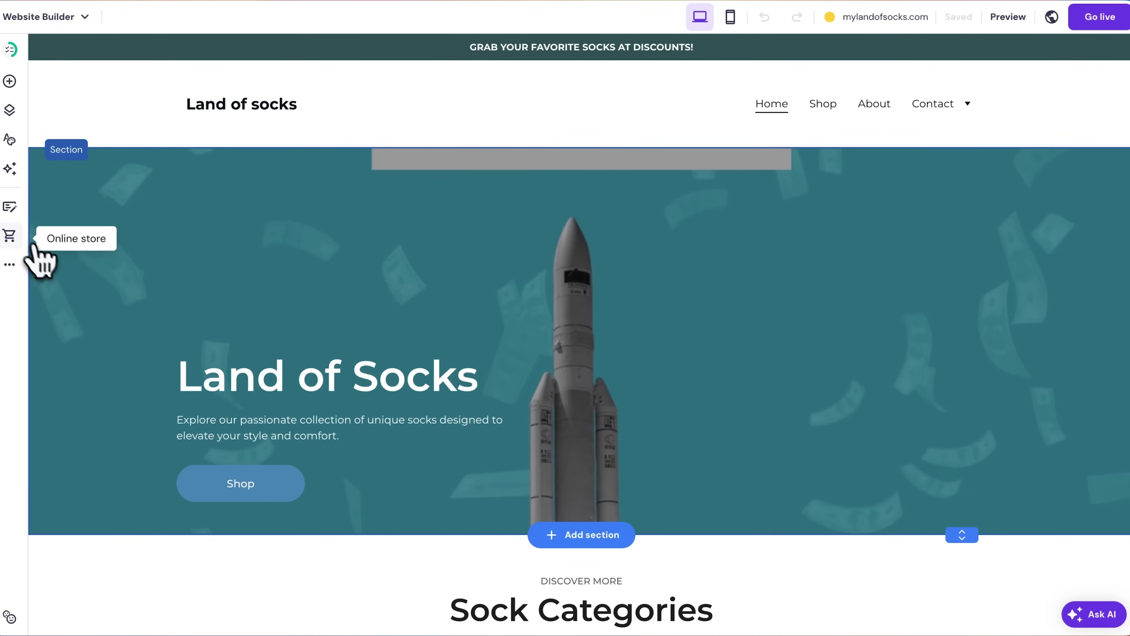
Add an online store to the website and look over the generated Store page's products
{"action": "left_click", "coordinate": [11, 236]}
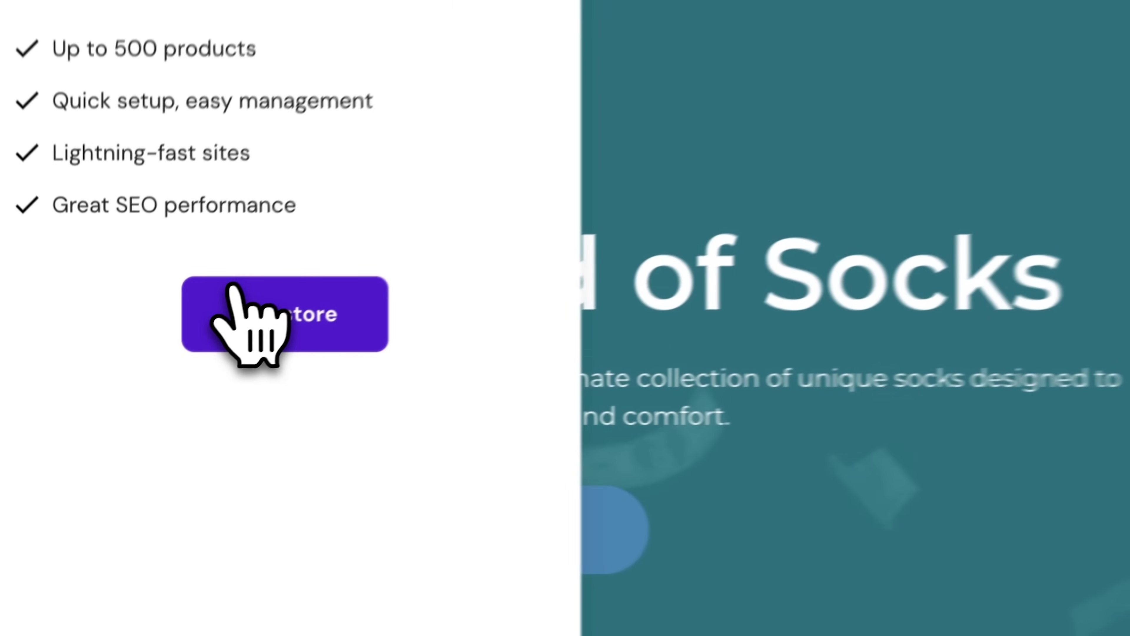
{"action": "left_click", "coordinate": [152, 392]}
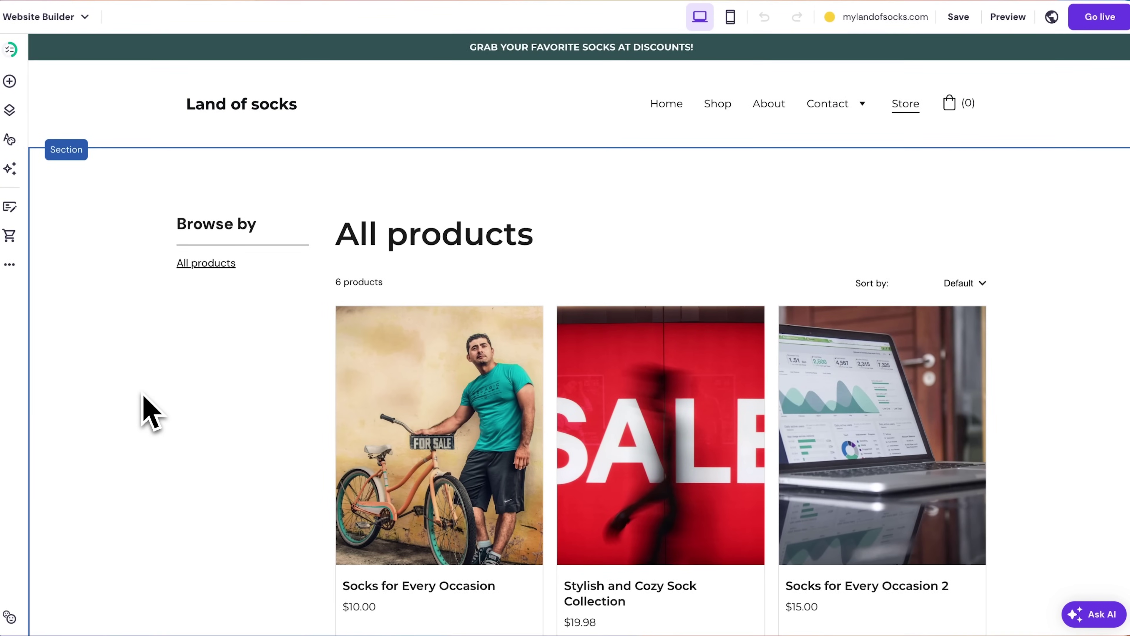
{"action": "scroll", "coordinate": [144, 395], "scroll_direction": "down", "scroll_amount": 8}
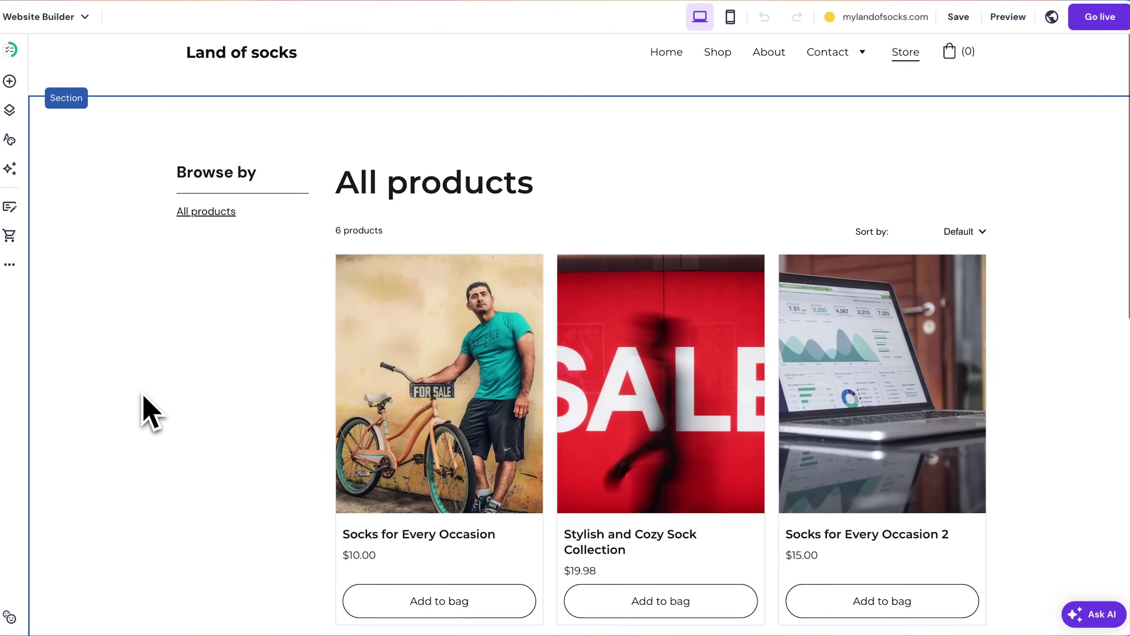
{"action": "scroll", "coordinate": [151, 411], "scroll_direction": "down", "scroll_amount": 3}
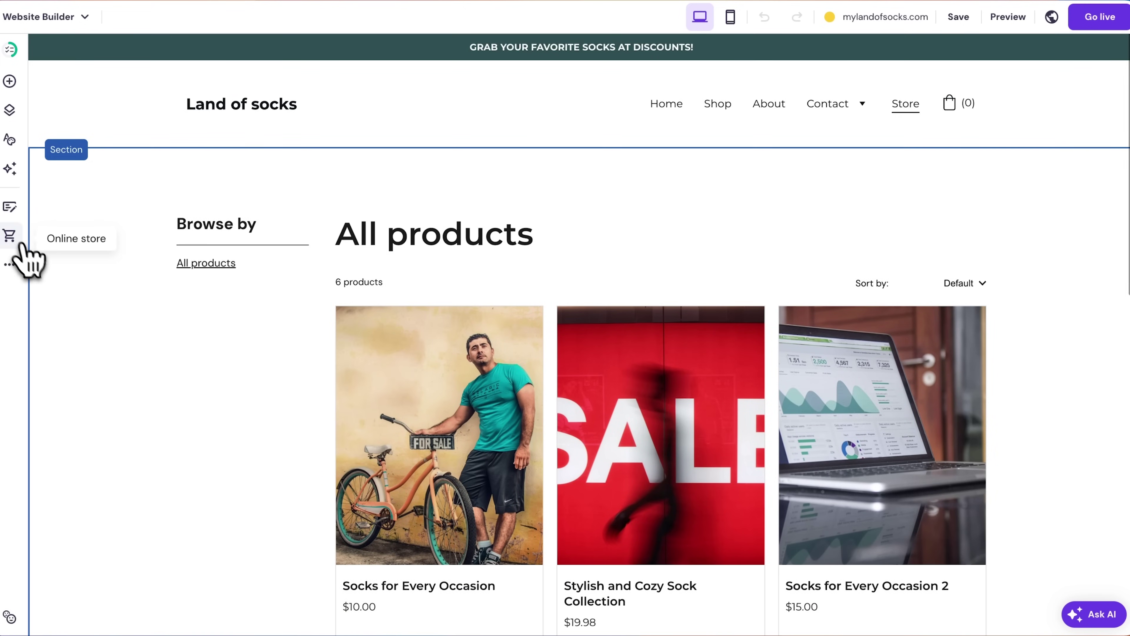
Open the store manager and choose the store's currency in the regional settings of the store details
{"action": "left_click", "coordinate": [10, 236]}
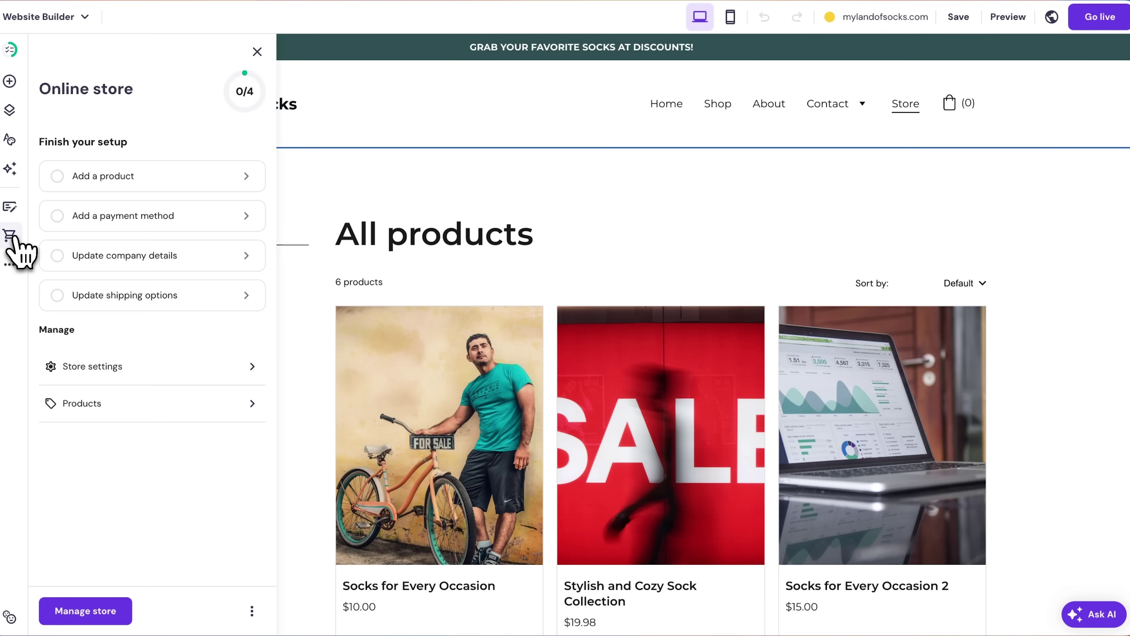
{"action": "left_click", "coordinate": [85, 611]}
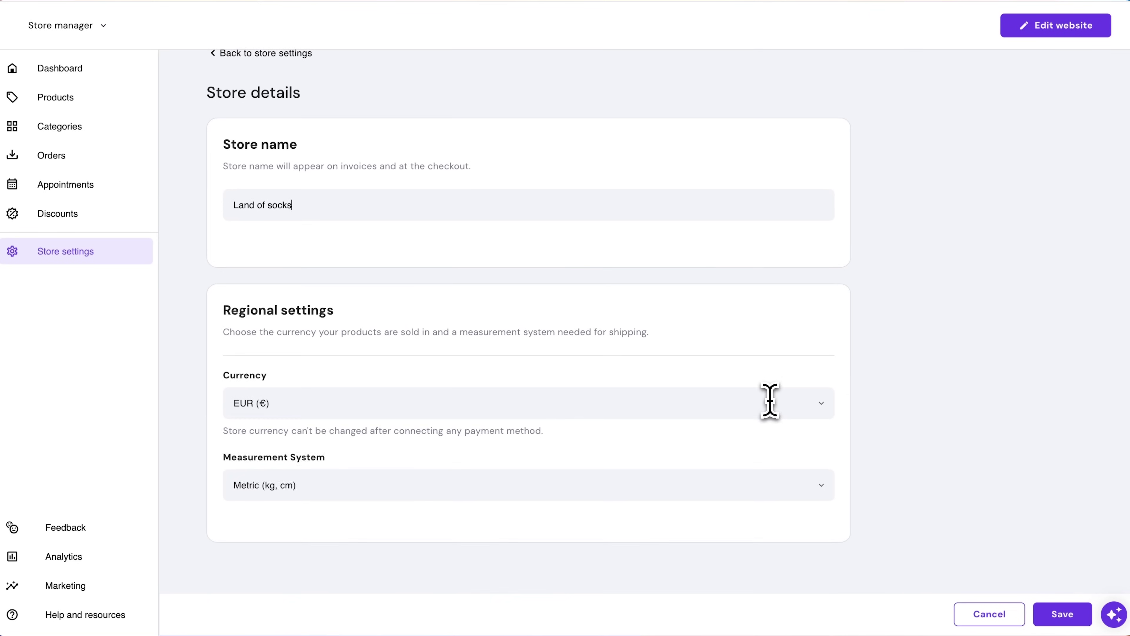
{"action": "left_click", "coordinate": [767, 402]}
{"action": "left_click", "coordinate": [291, 439]}
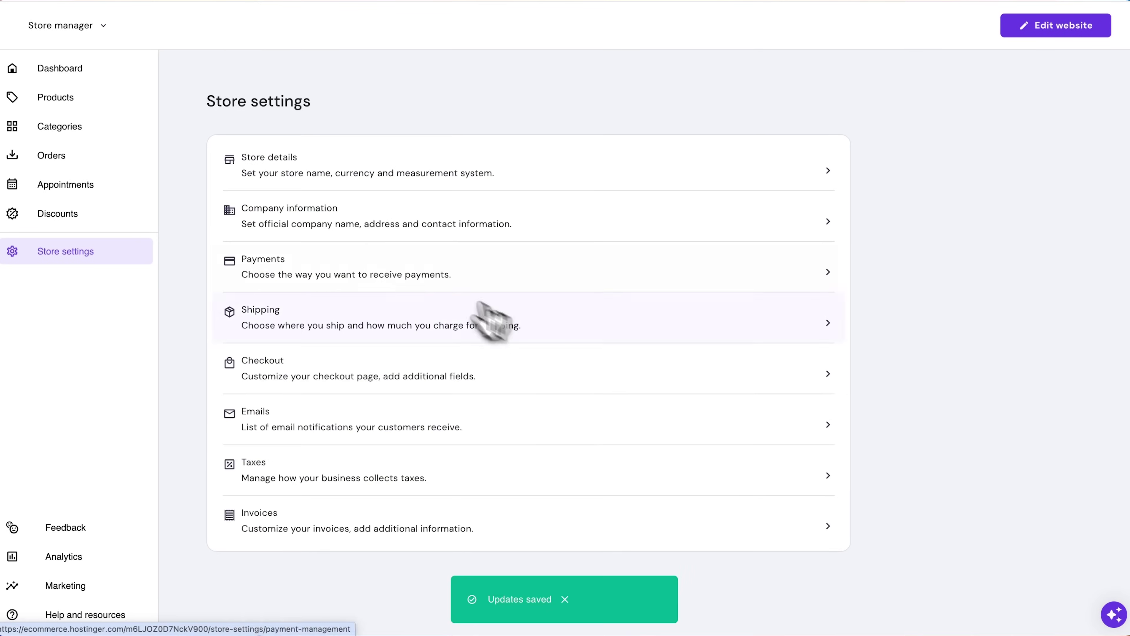
Generate the title, subtitle, ribbon and description of a new physical product from its striped socks image
{"action": "left_click", "coordinate": [76, 76]}
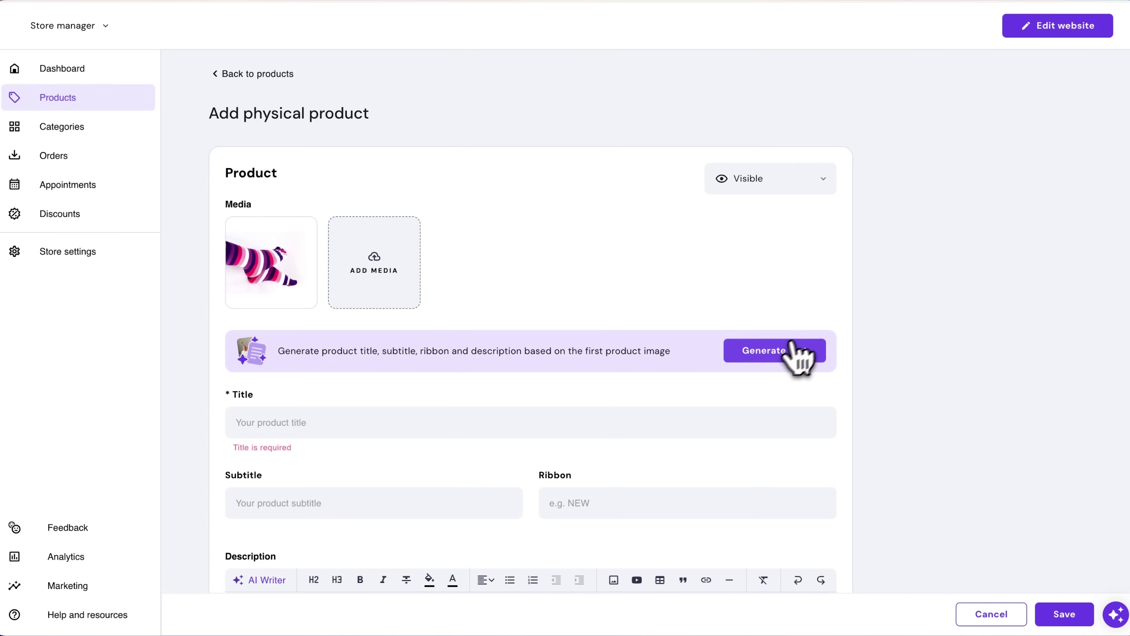
{"action": "left_click", "coordinate": [796, 354]}
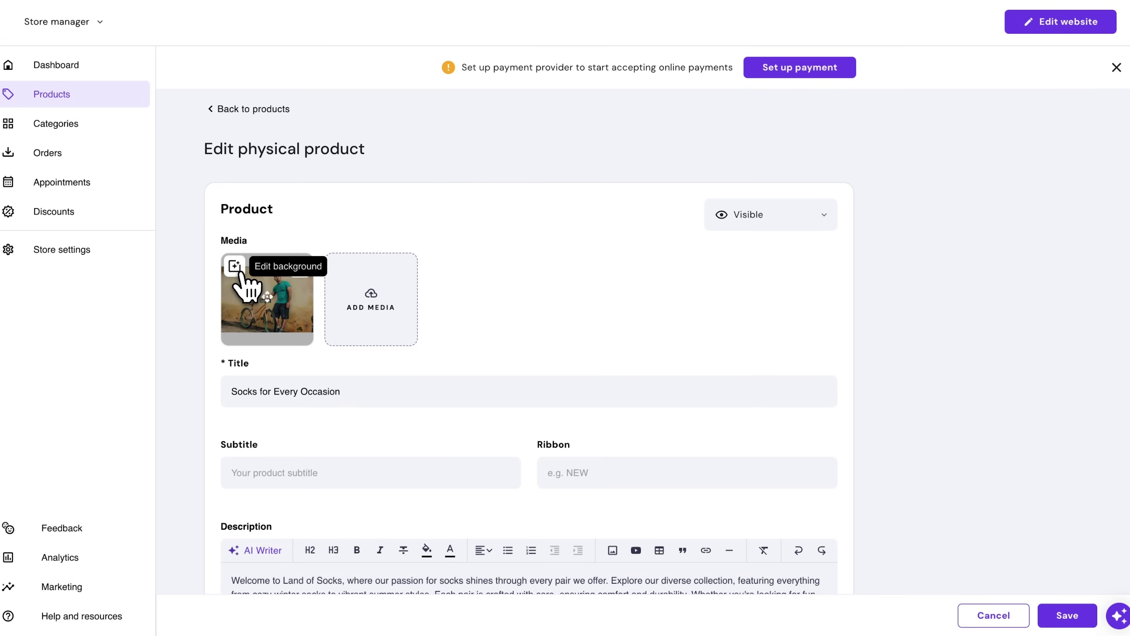
Try purple, grey, blue and teal background colors on the product's photo
{"action": "left_click", "coordinate": [236, 268]}
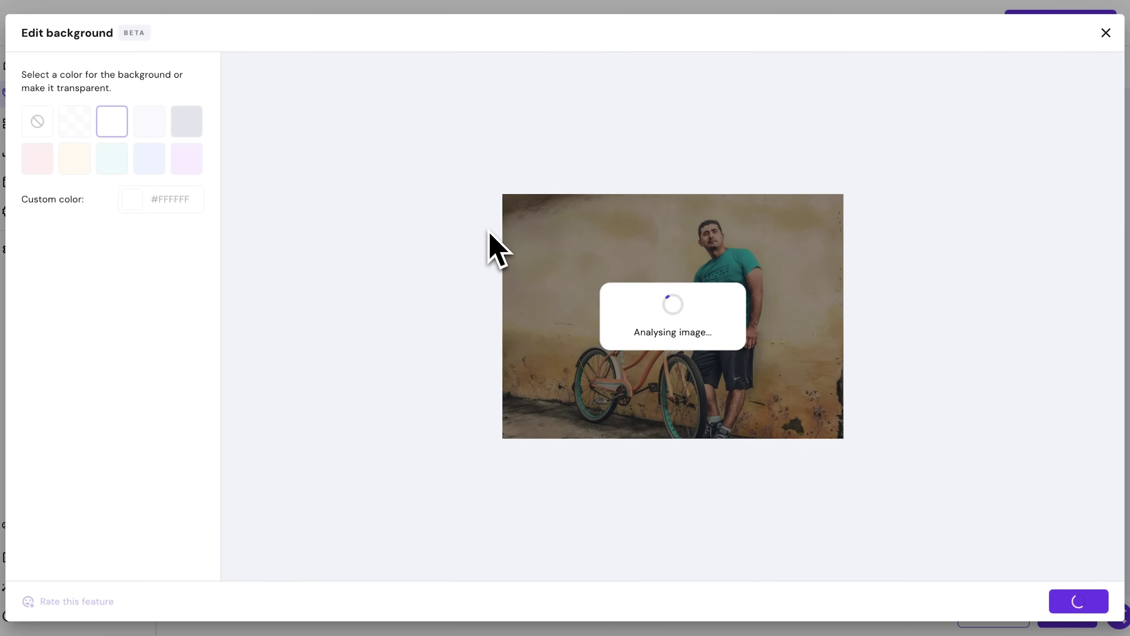
{"action": "left_click", "coordinate": [187, 158]}
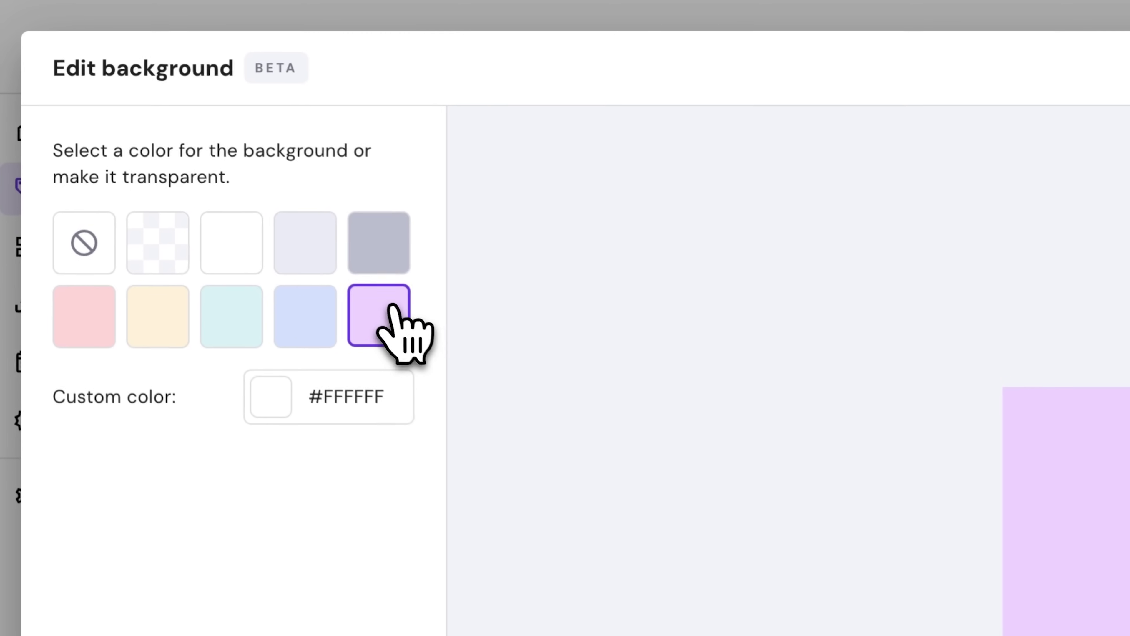
{"action": "left_click", "coordinate": [186, 121]}
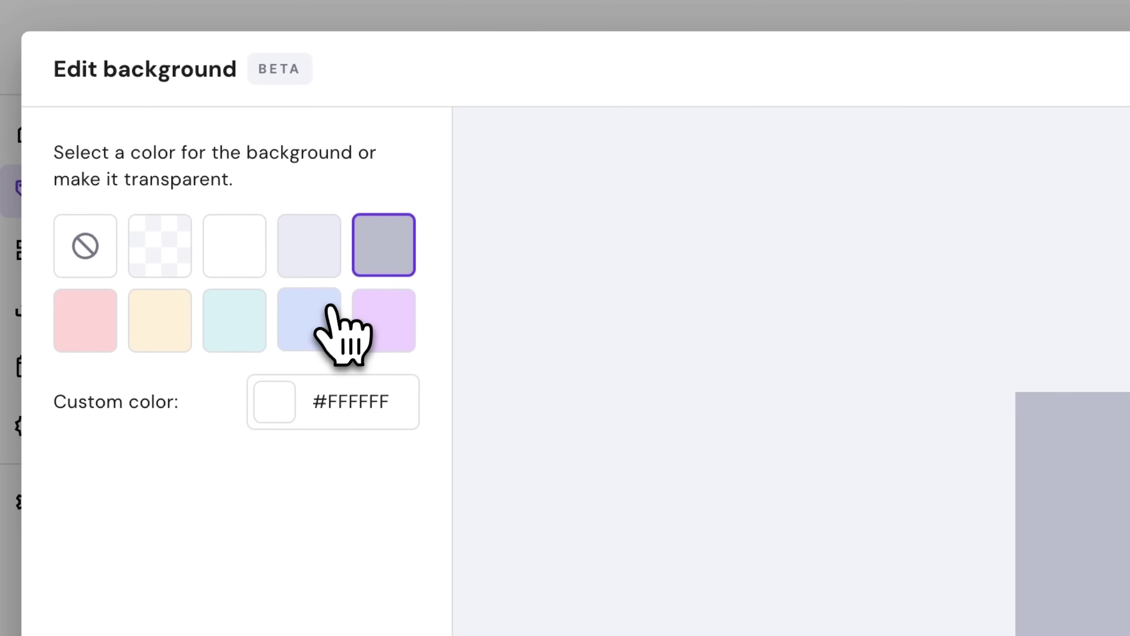
{"action": "left_click", "coordinate": [311, 313]}
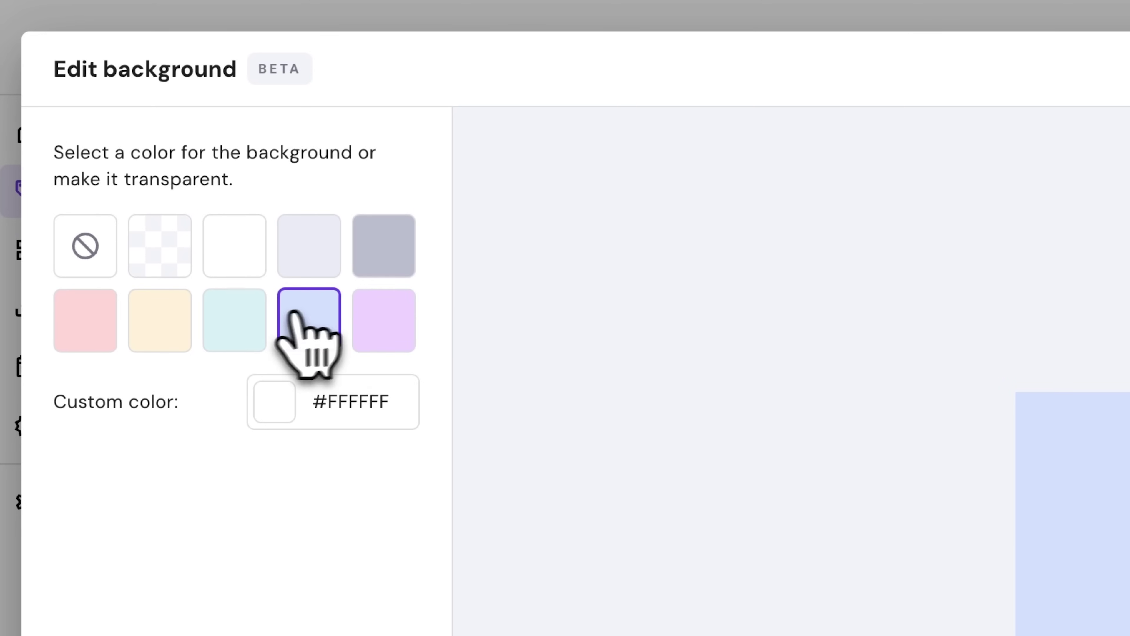
{"action": "left_click", "coordinate": [241, 318]}
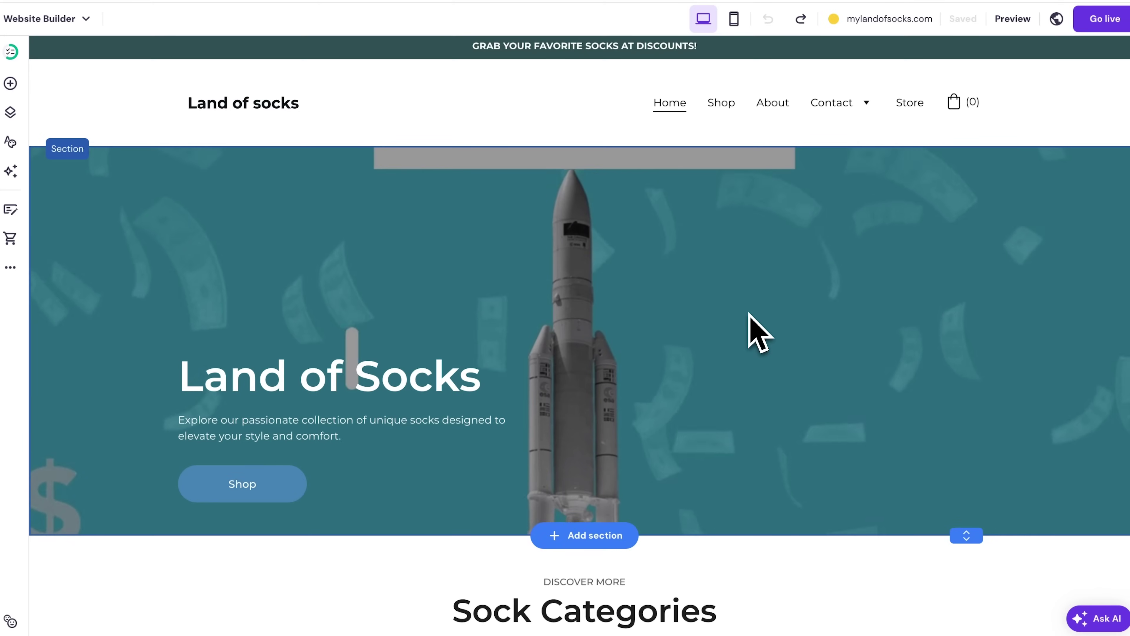
Add an AI-generated catchy business description under the hero title, saying the business is passionate about socks and selling a wide variety of them
{"action": "left_click", "coordinate": [326, 437]}
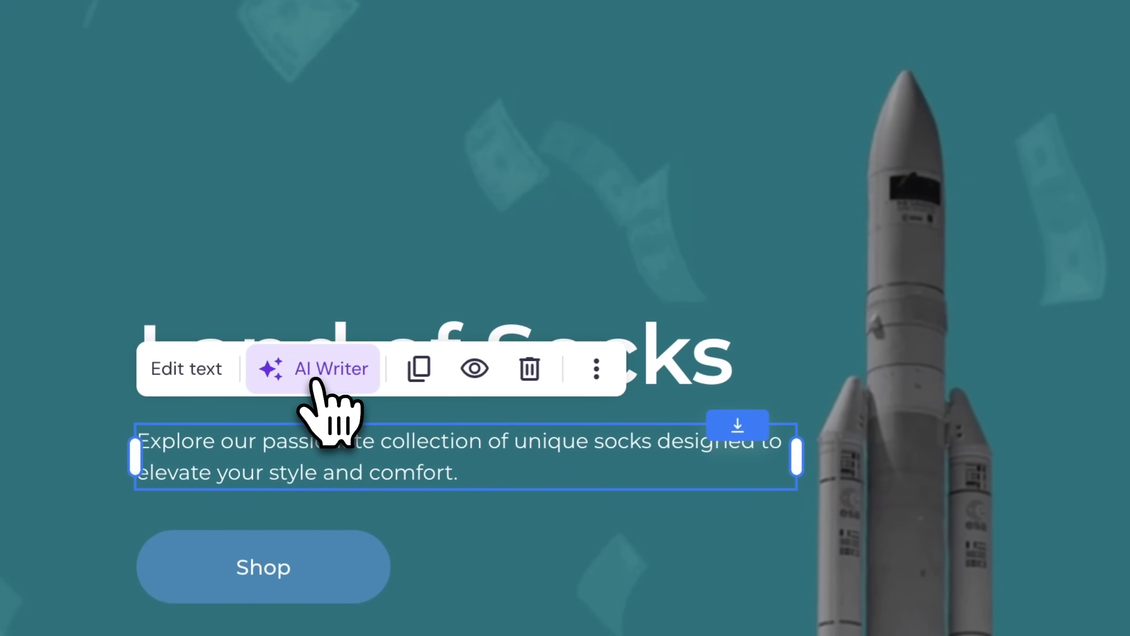
{"action": "left_click", "coordinate": [266, 385]}
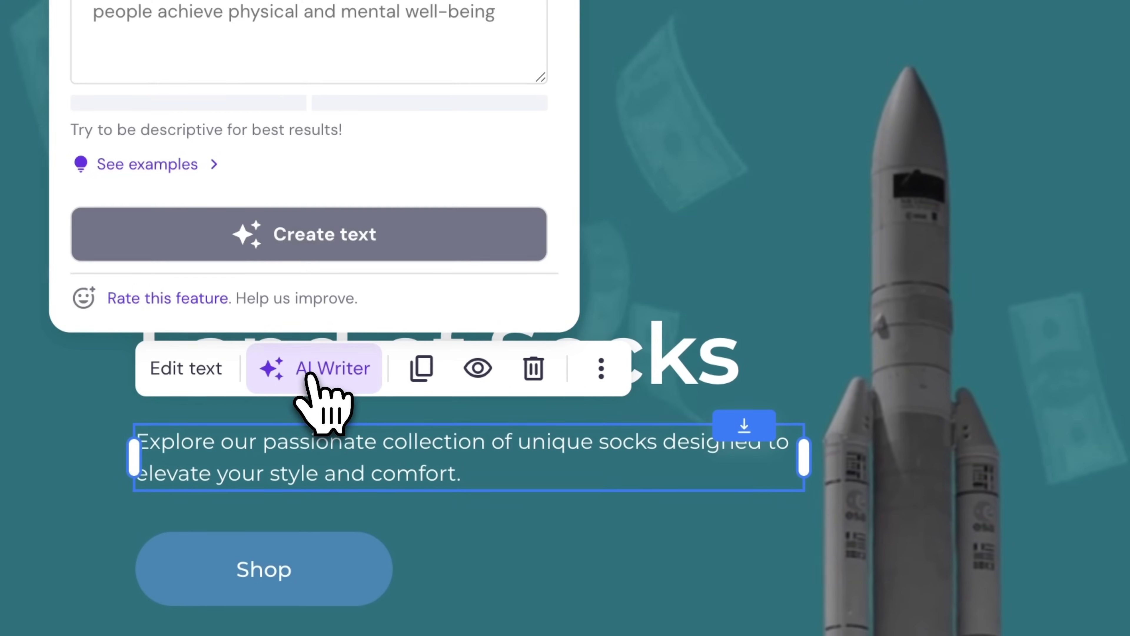
{"action": "left_click", "coordinate": [351, 25]}
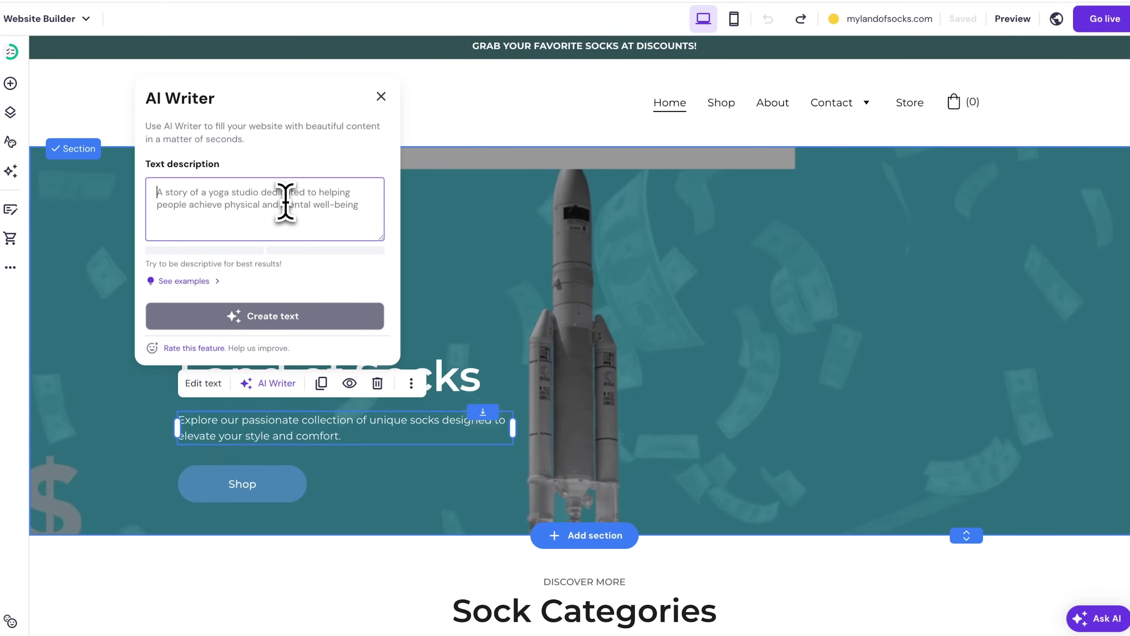
{"action": "type", "text": "a catchy business description under the title, saying that my business is passionate about socks and selling a wide variety of them."}
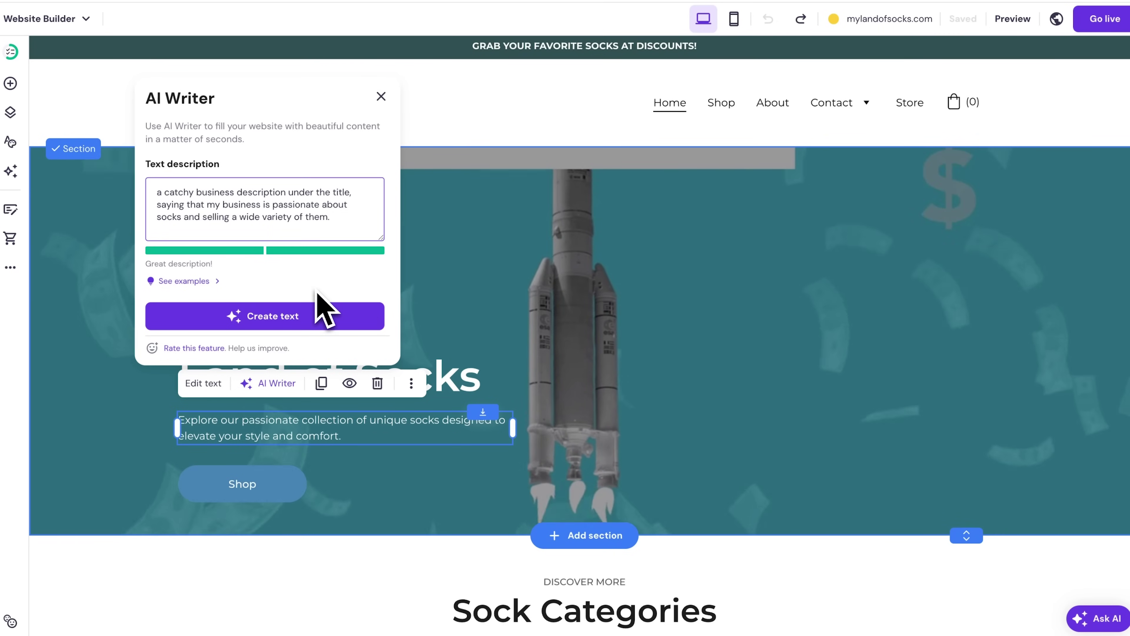
{"action": "left_click", "coordinate": [236, 314]}
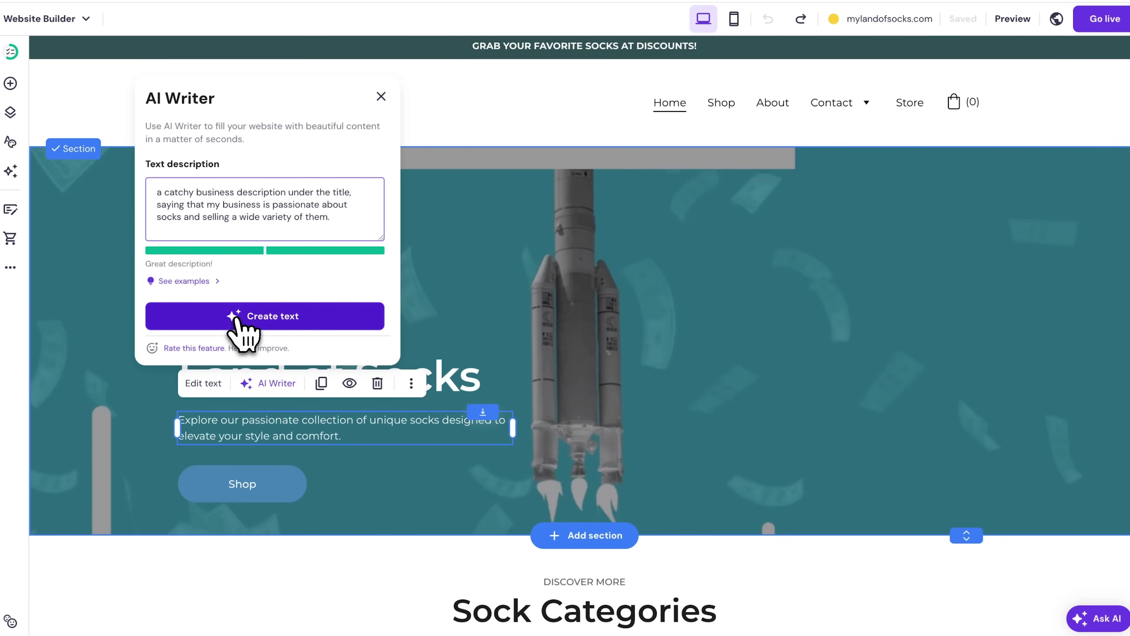
{"action": "left_click", "coordinate": [242, 317]}
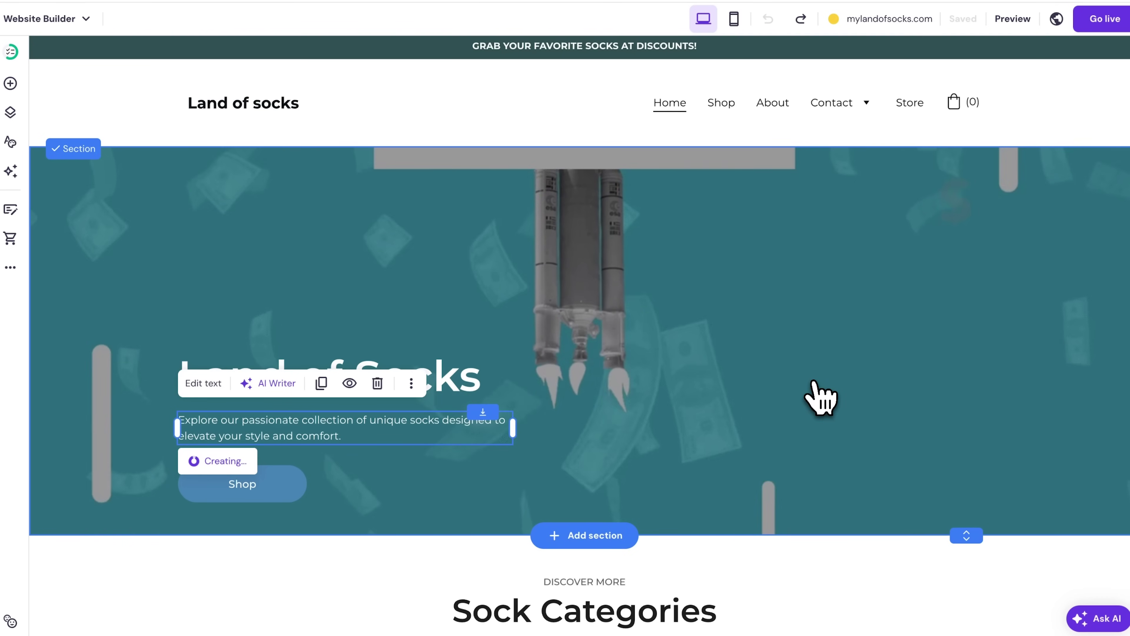
{"action": "scroll", "coordinate": [706, 497], "scroll_direction": "down", "scroll_amount": 2}
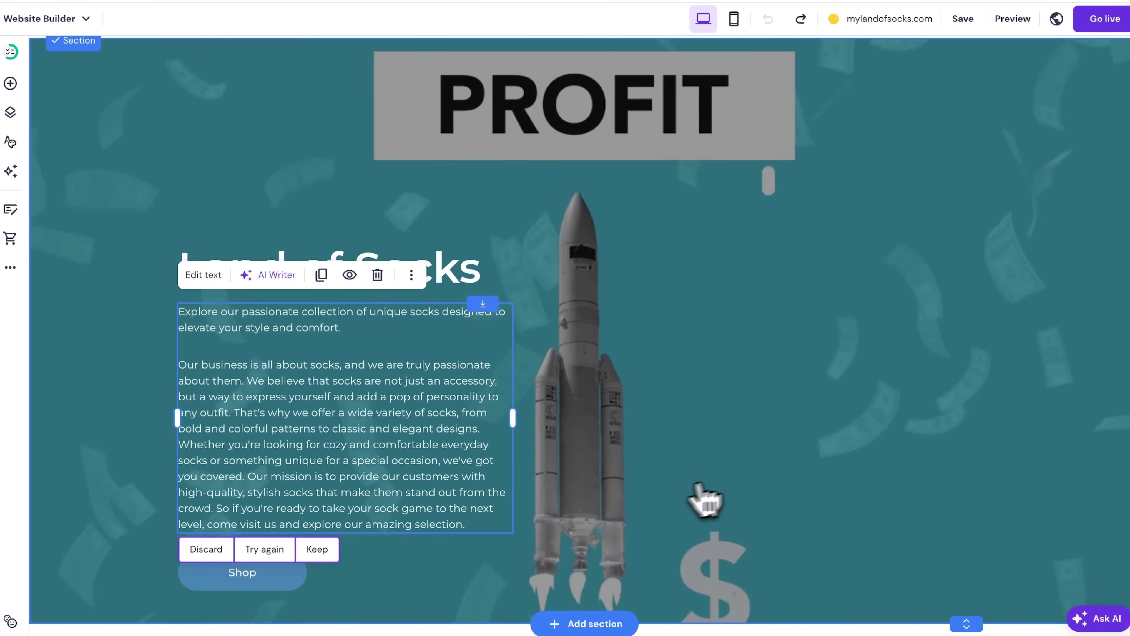
{"action": "left_click", "coordinate": [497, 528]}
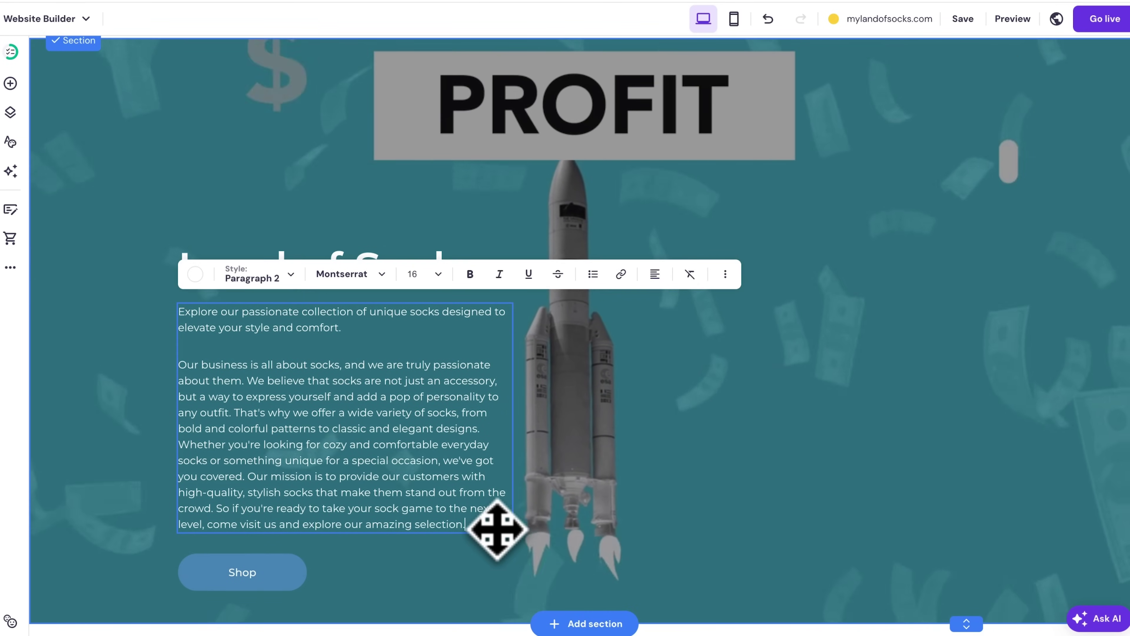
{"action": "key", "text": "Escape"}
Generate AI images of "Socks happily dancing together" in the Enhance style and add the first dark-background sock pattern to the Sock Categories section
{"action": "scroll", "coordinate": [671, 523], "scroll_direction": "down", "scroll_amount": 8}
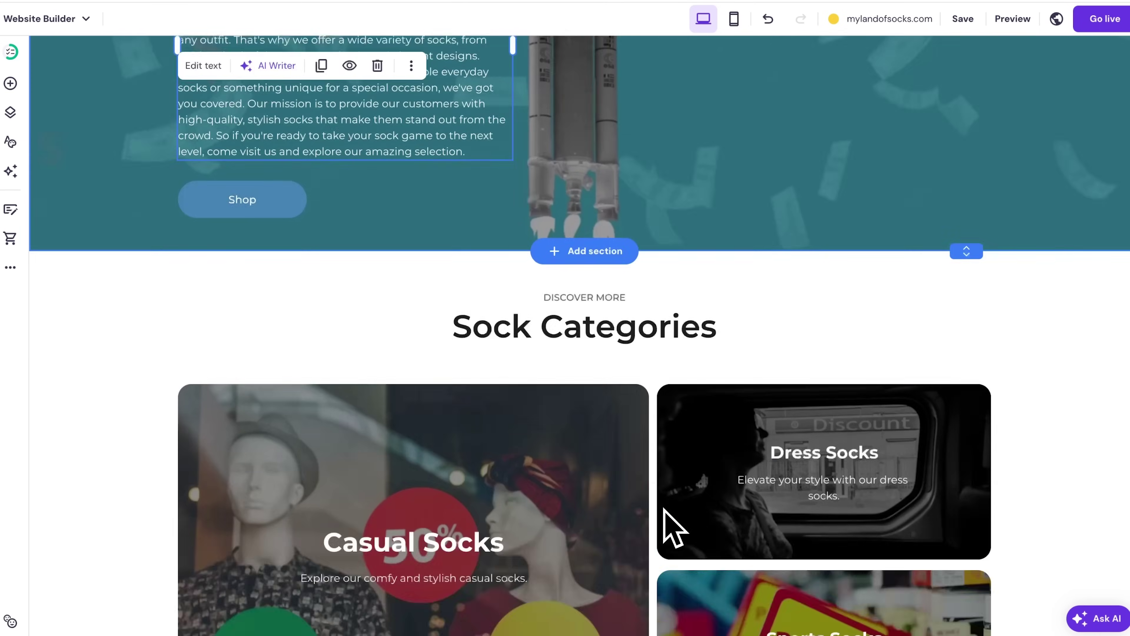
{"action": "scroll", "coordinate": [670, 527], "scroll_direction": "down", "scroll_amount": 4}
{"action": "left_click", "coordinate": [586, 291]}
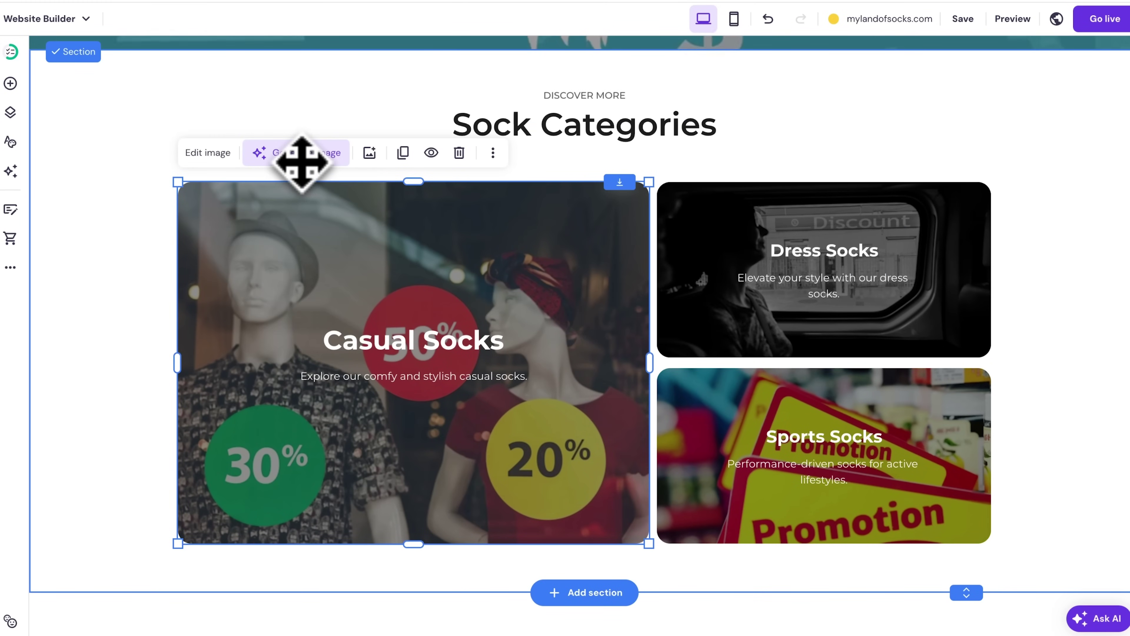
{"action": "left_click", "coordinate": [8, 177]}
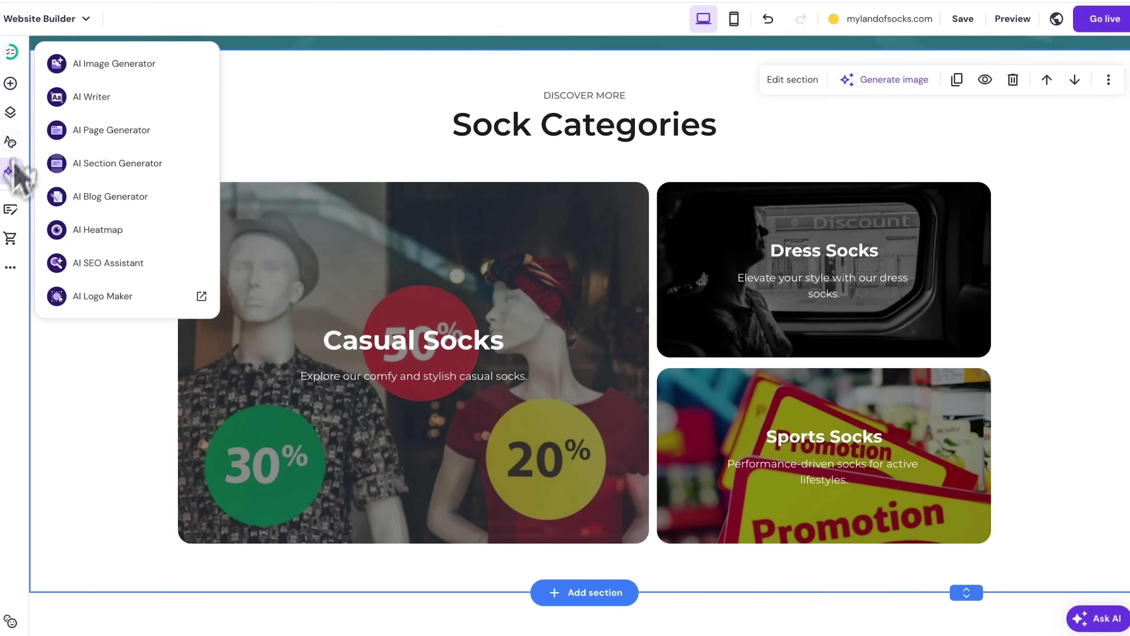
{"action": "left_click", "coordinate": [95, 64]}
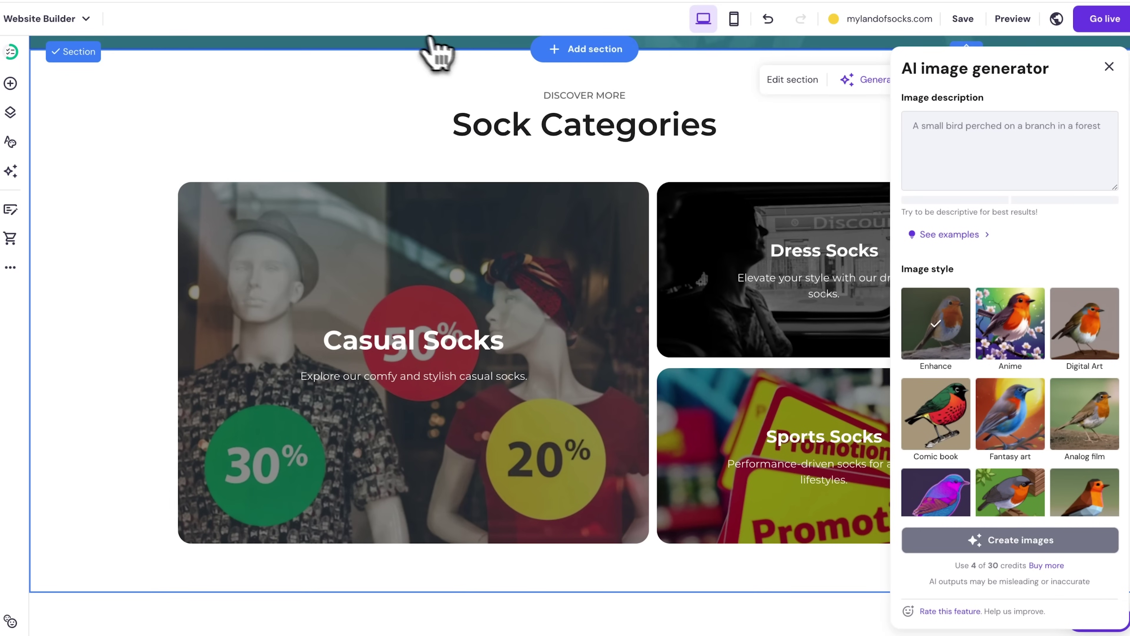
{"action": "left_click", "coordinate": [955, 142]}
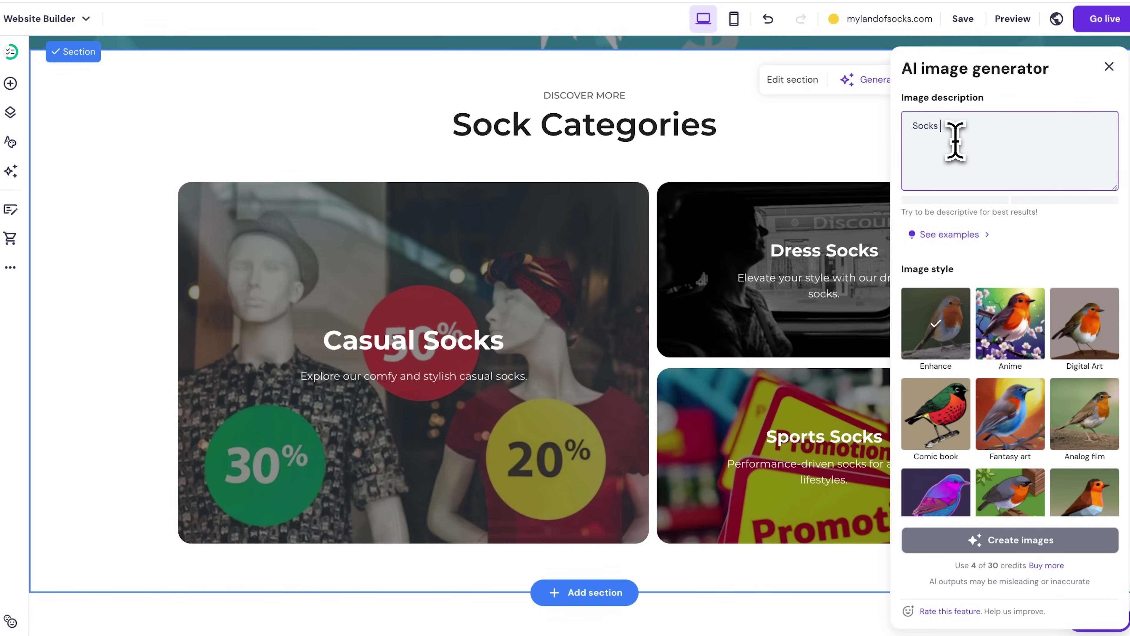
{"action": "type", "text": "Socks happily danc"}
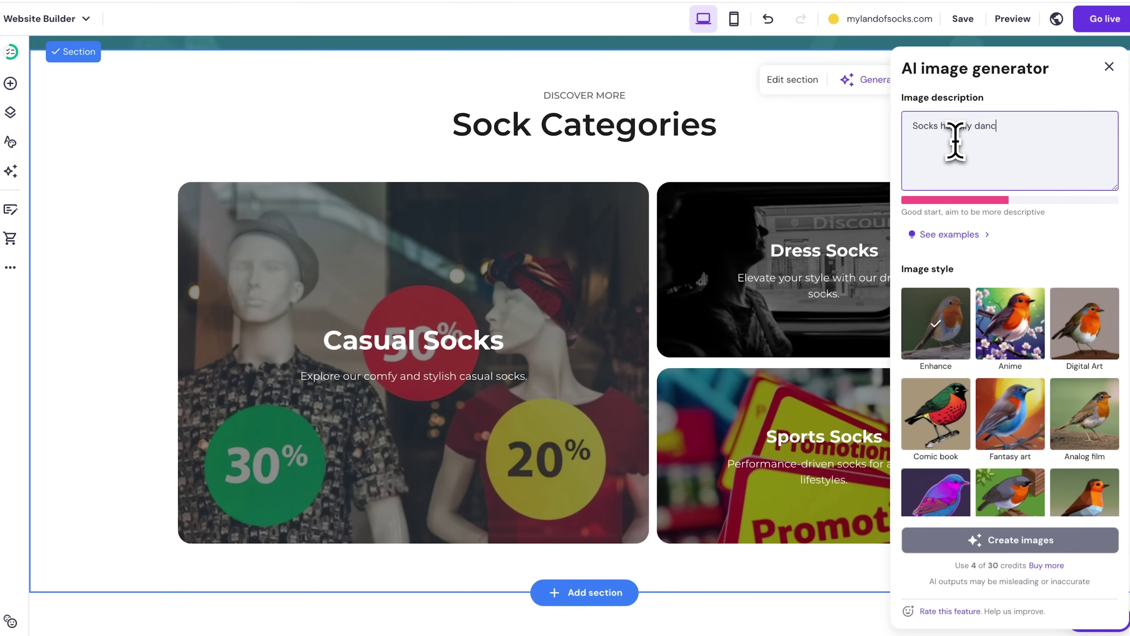
{"action": "type", "text": "ing together"}
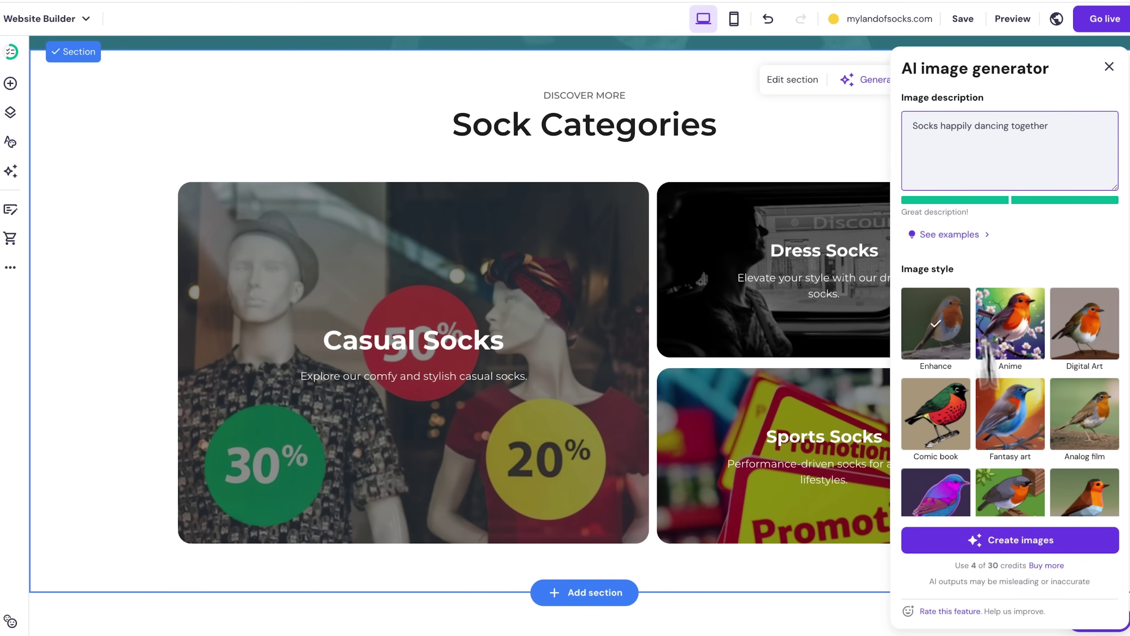
{"action": "left_click", "coordinate": [1006, 547]}
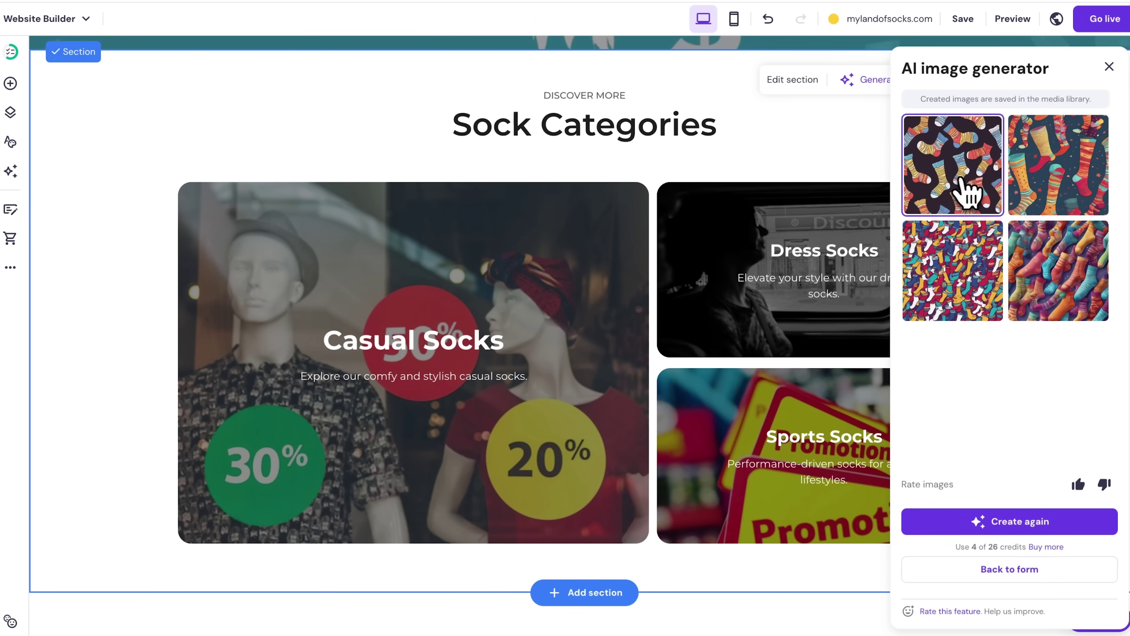
{"action": "scroll", "coordinate": [966, 191], "scroll_direction": "down", "scroll_amount": 5}
{"action": "left_click", "coordinate": [961, 189]}
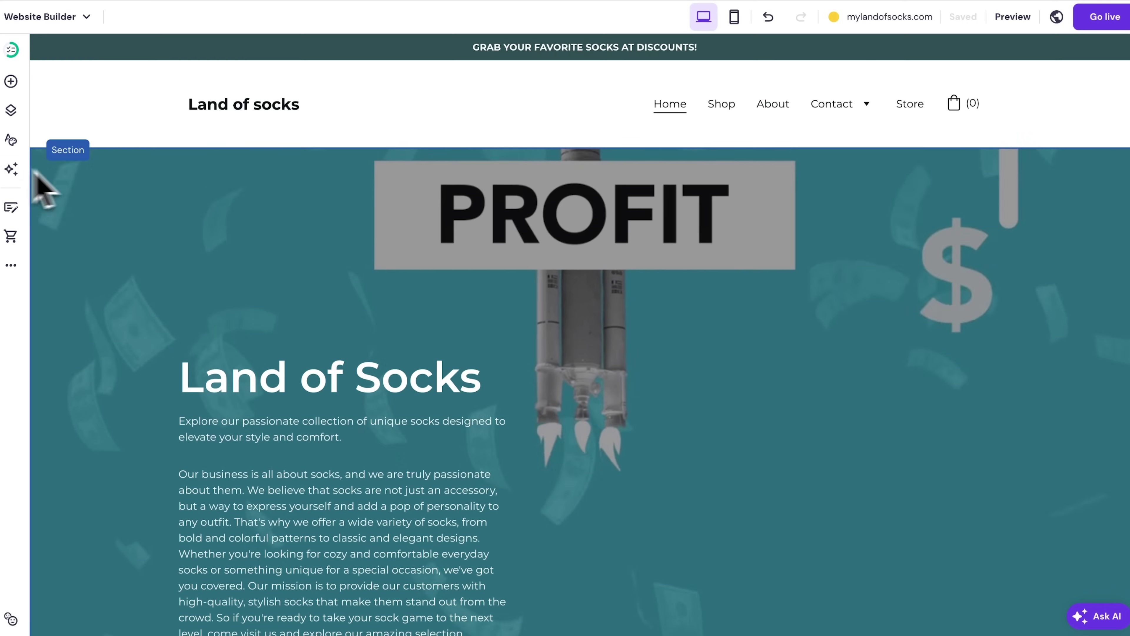
Open the AI Logo Maker, describe the logo as "a colorful sock" and choose the Corporate style
{"action": "left_click", "coordinate": [13, 171]}
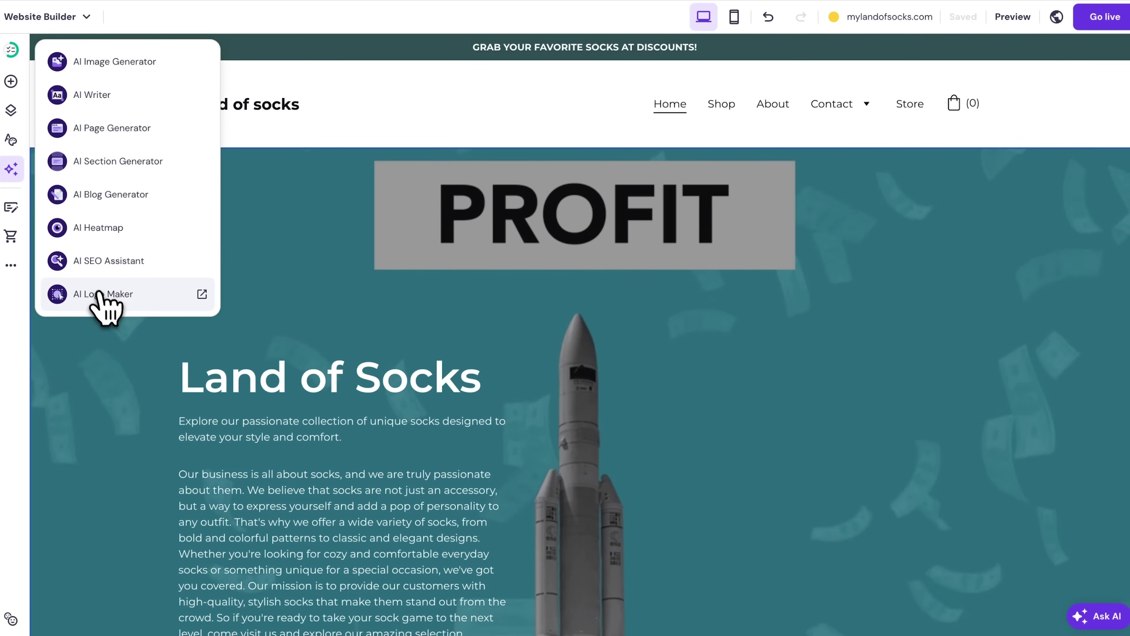
{"action": "left_click", "coordinate": [102, 296]}
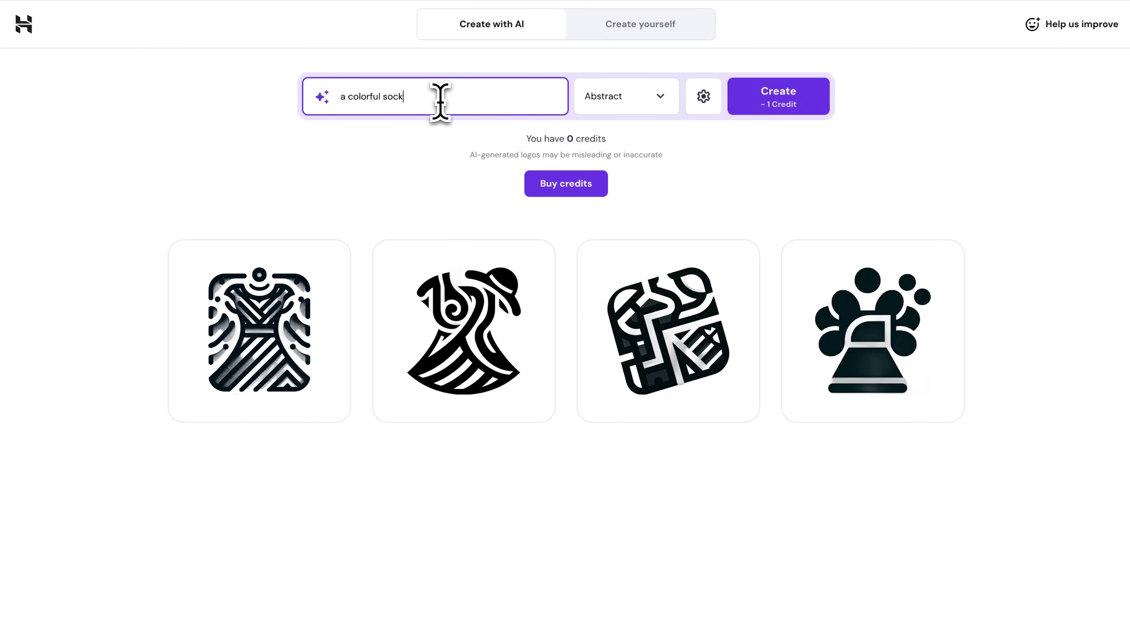
{"action": "left_click", "coordinate": [632, 106]}
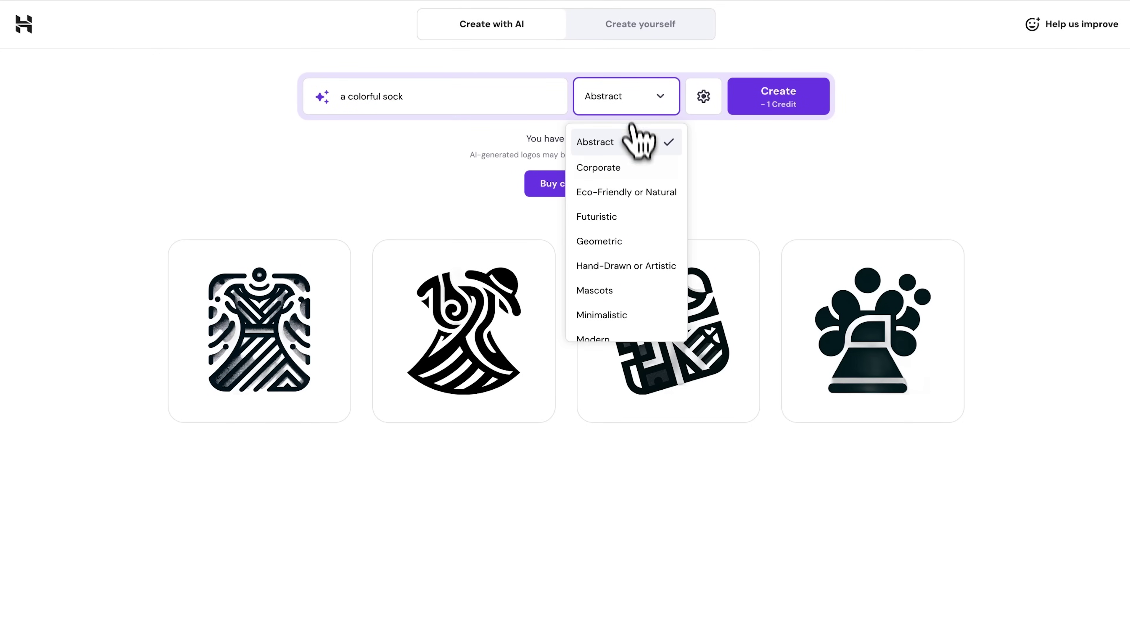
{"action": "left_click", "coordinate": [641, 167]}
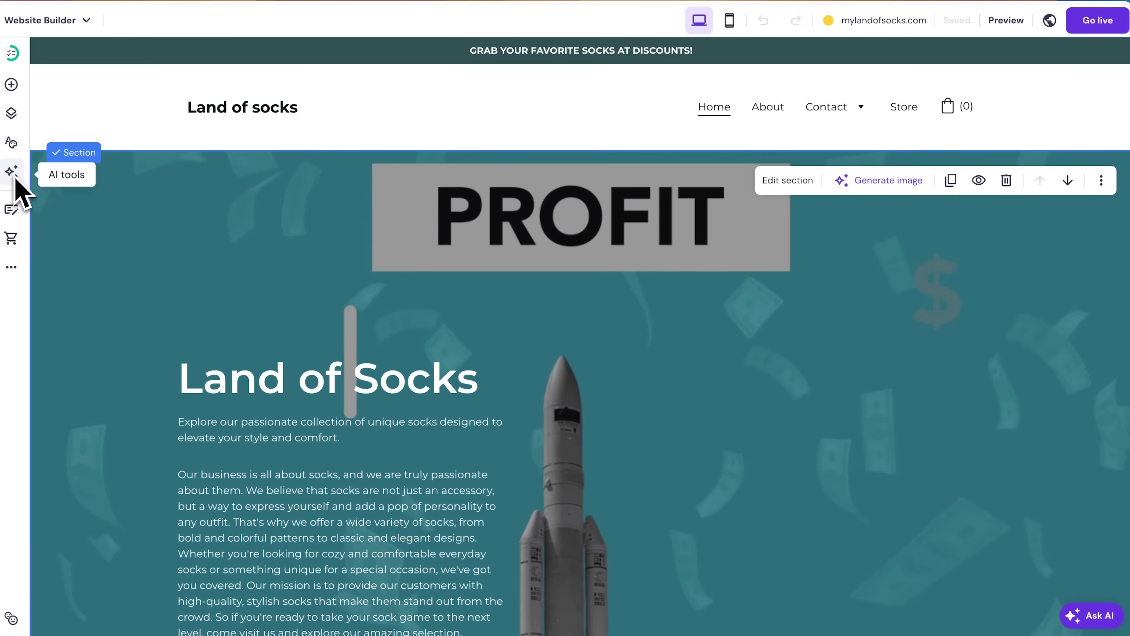
Show the AI Heatmap on the Home page and examine the predicted attention from the hero section down to the added sock image
{"action": "left_click", "coordinate": [12, 175]}
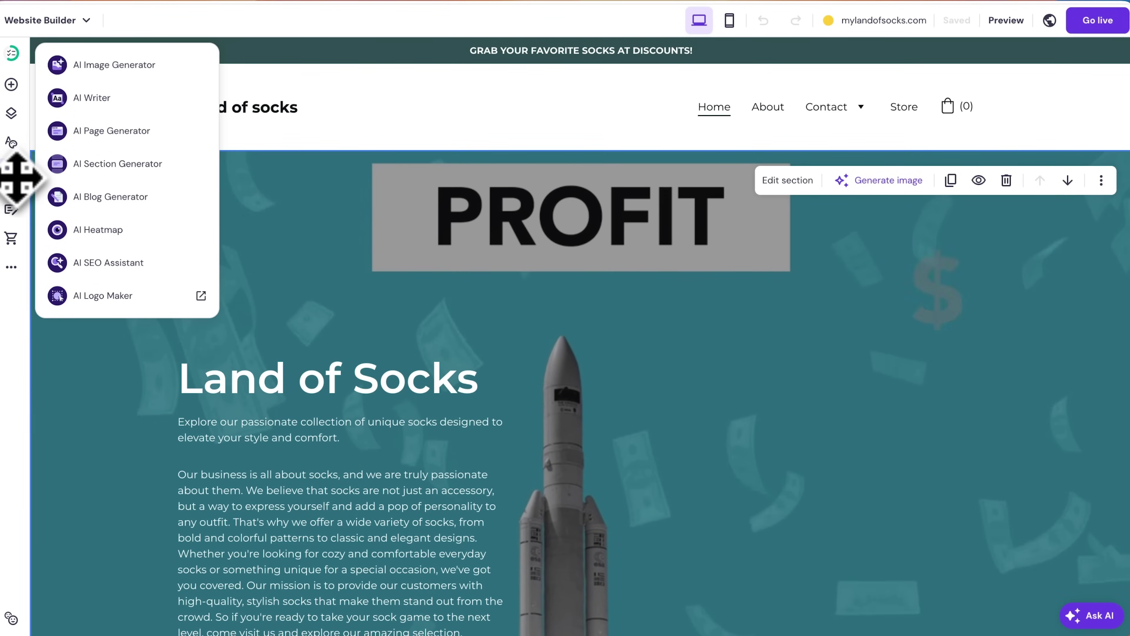
{"action": "left_click", "coordinate": [80, 232]}
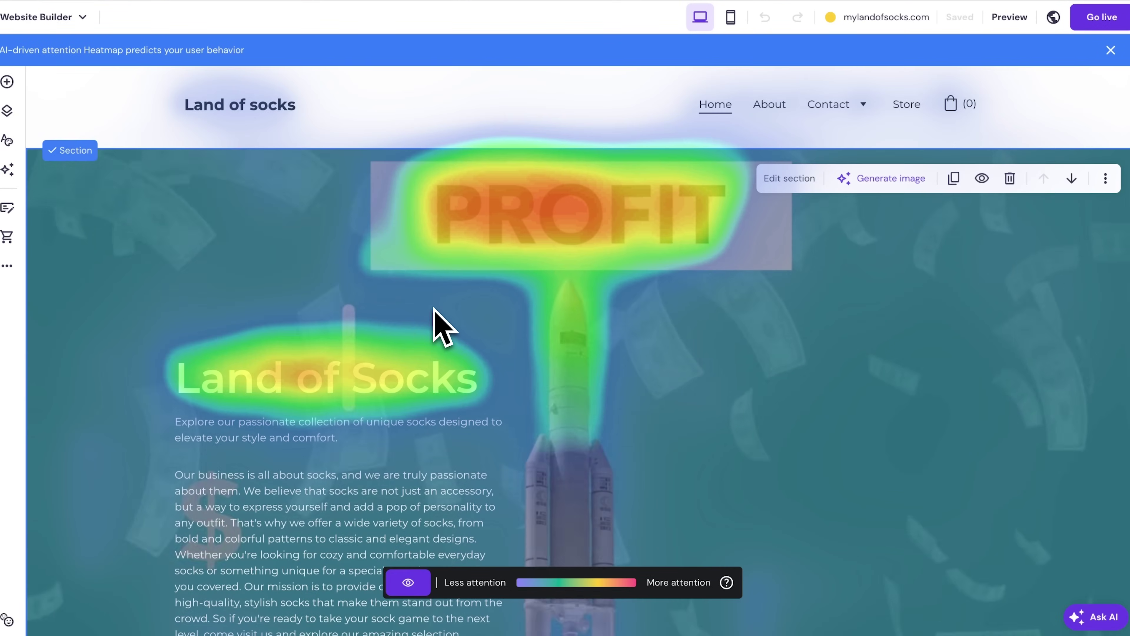
{"action": "scroll", "coordinate": [437, 322], "scroll_direction": "down", "scroll_amount": 2}
{"action": "scroll", "coordinate": [437, 323], "scroll_direction": "down", "scroll_amount": 10}
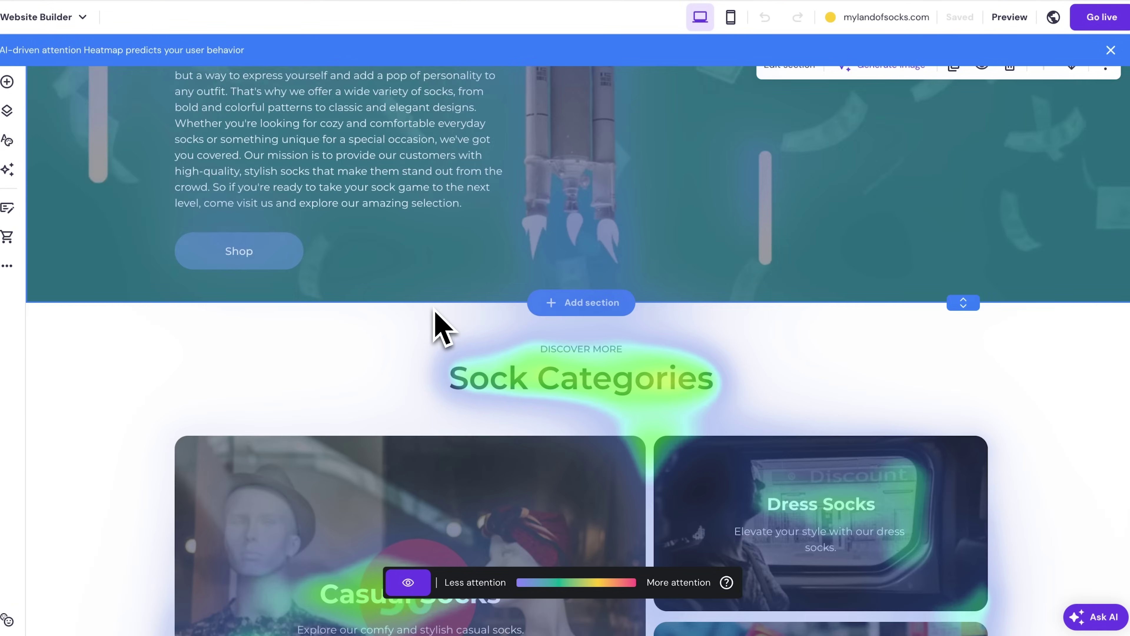
{"action": "scroll", "coordinate": [437, 323], "scroll_direction": "down", "scroll_amount": 5}
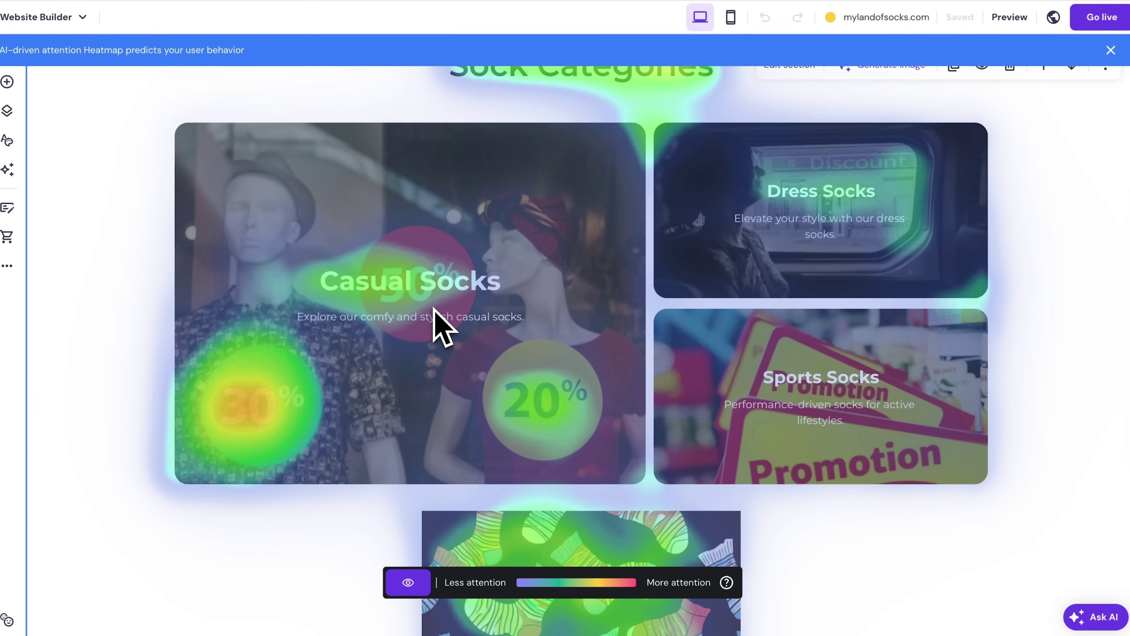
{"action": "scroll", "coordinate": [436, 323], "scroll_direction": "down", "scroll_amount": 1}
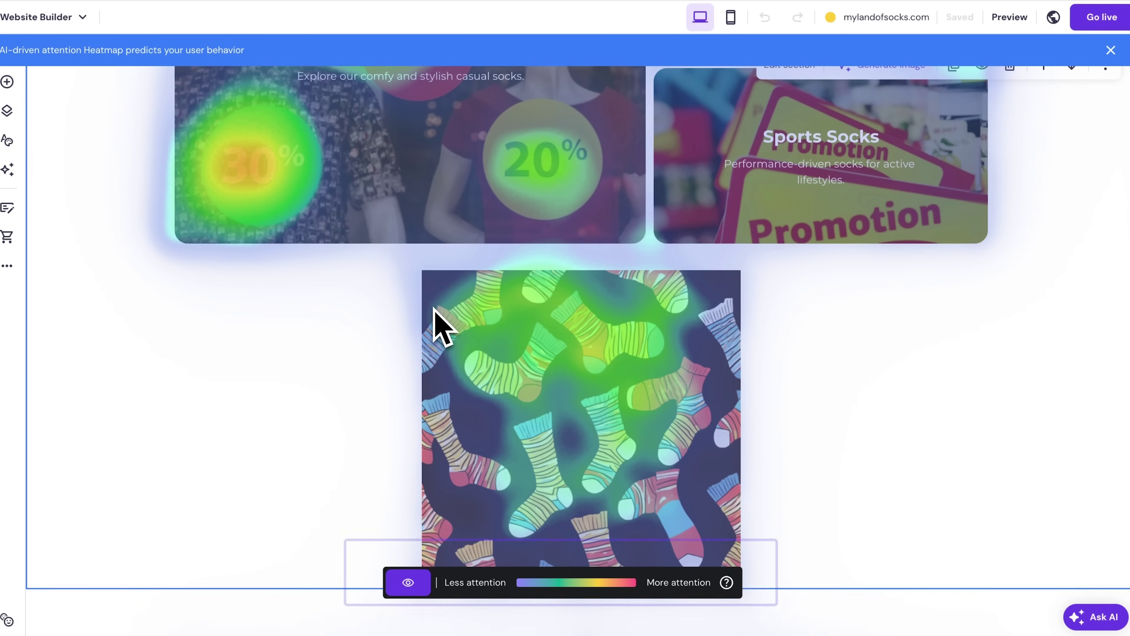